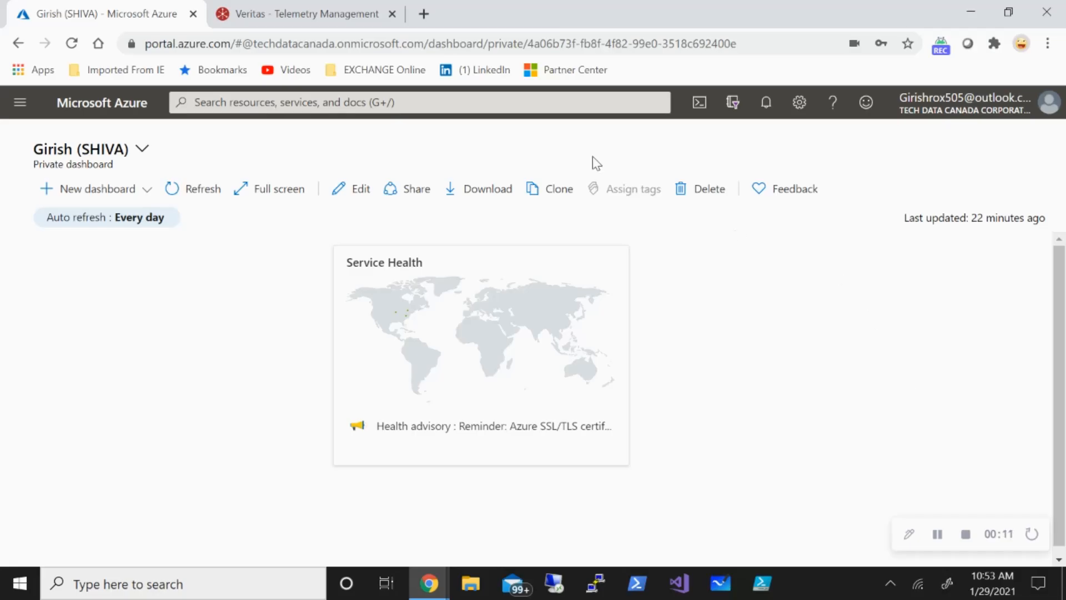
- Search Azure for "veritas" and start creating Veritas NetBackup with the Veritas NetBackup 9.0 - Standard plan
{"action": "left_click", "coordinate": [579, 103]}
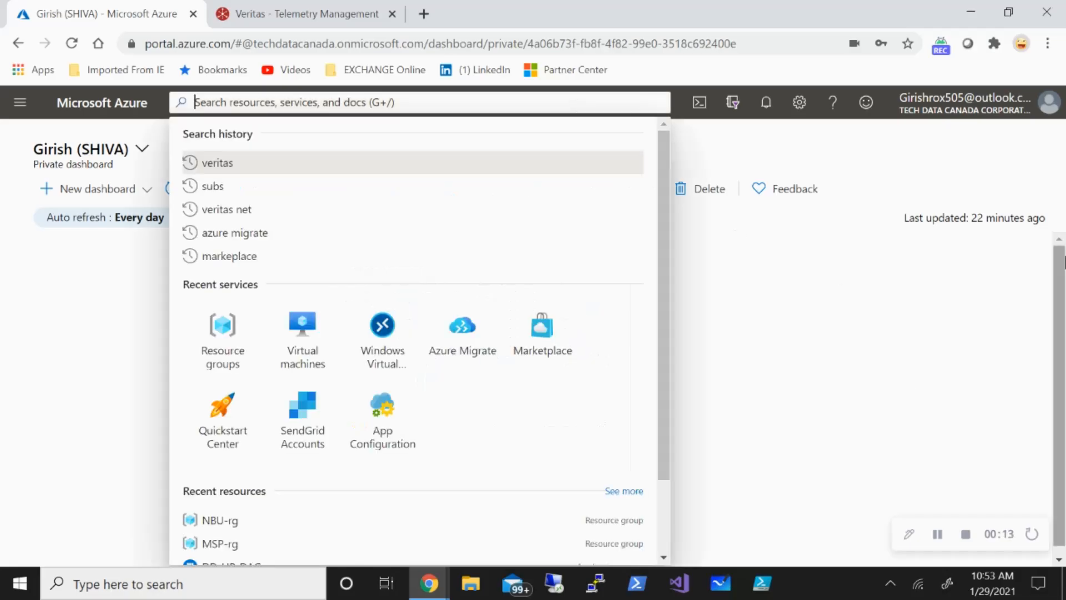
{"action": "type", "text": "veritas"}
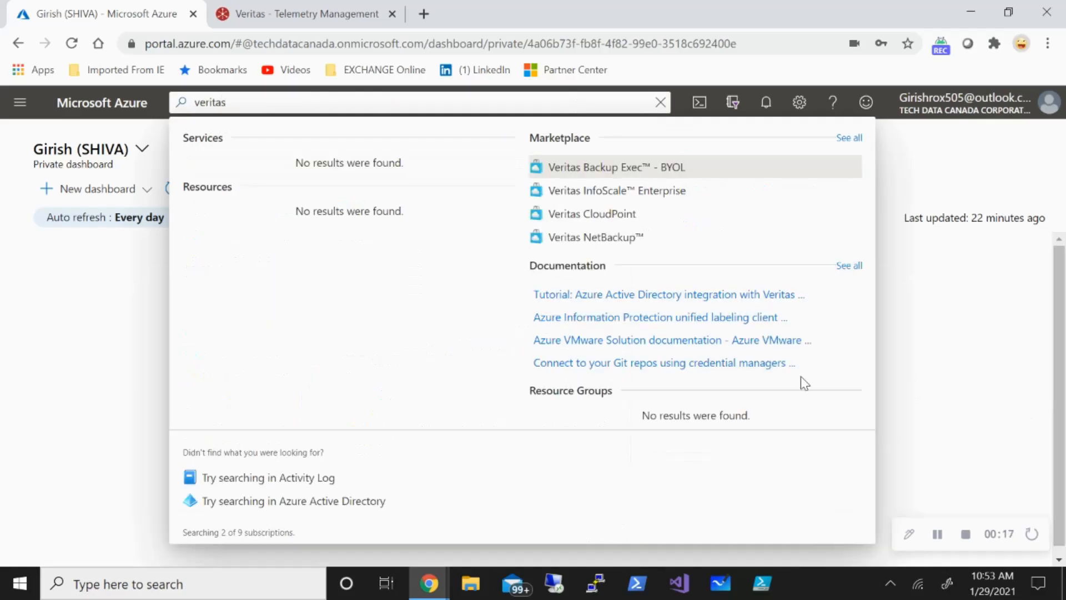
{"action": "left_click", "coordinate": [609, 249]}
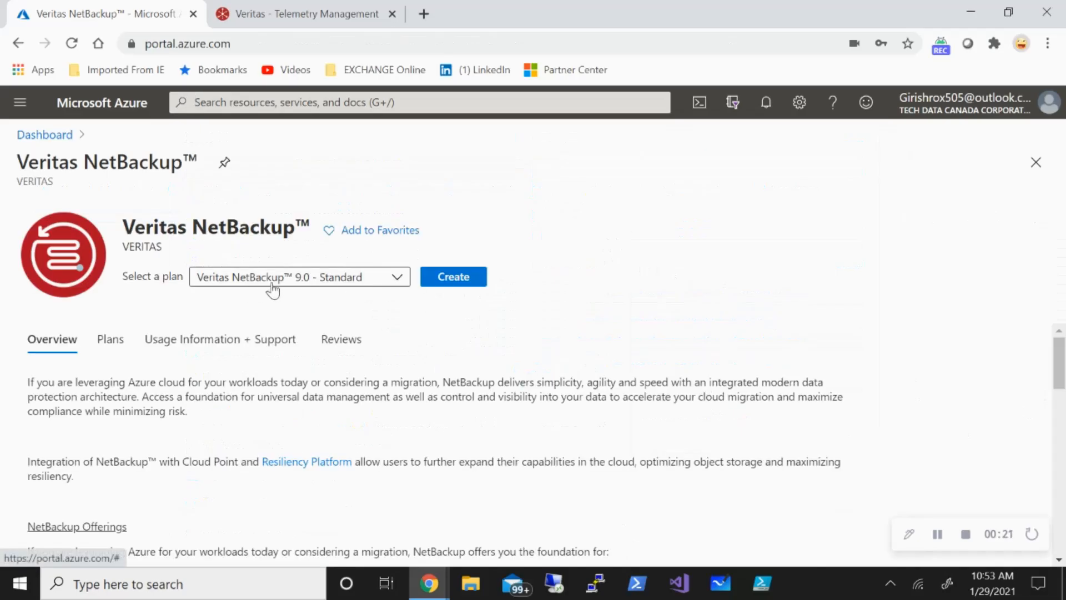
{"action": "left_click", "coordinate": [451, 277]}
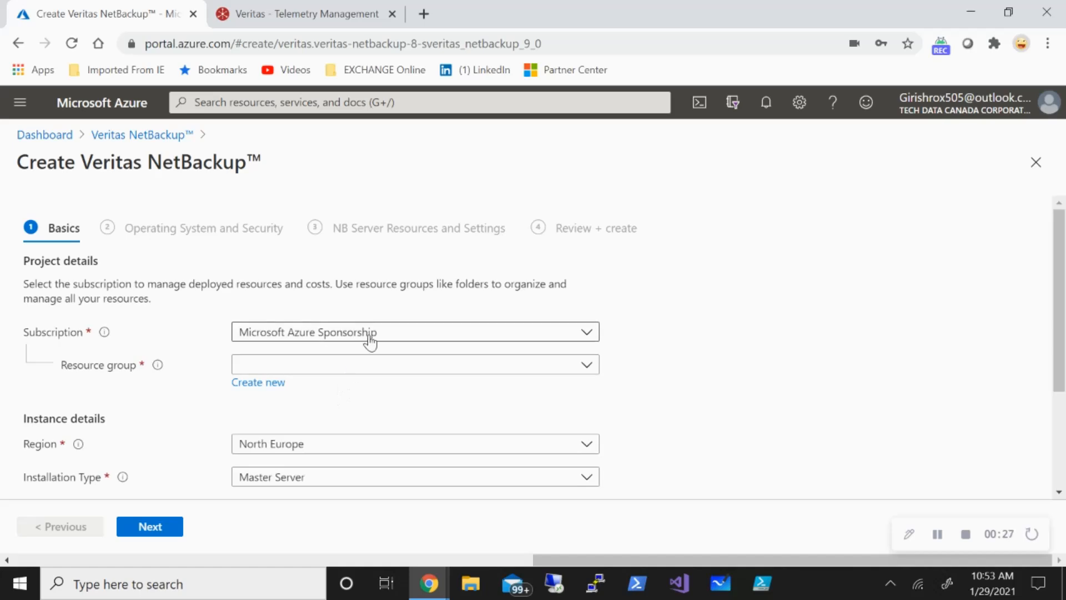
- Assign the deployment to the NBU-rg resource group and set its region to Canada Central
{"action": "left_click", "coordinate": [365, 369]}
{"action": "scroll", "coordinate": [390, 289], "scroll_direction": "down", "scroll_amount": 5}
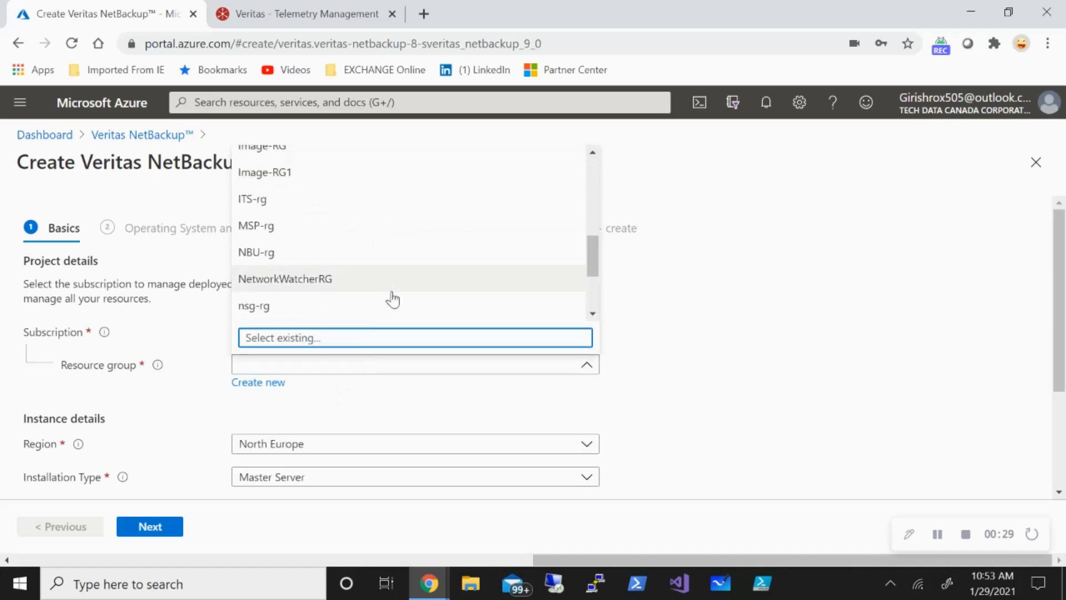
{"action": "left_click", "coordinate": [280, 254]}
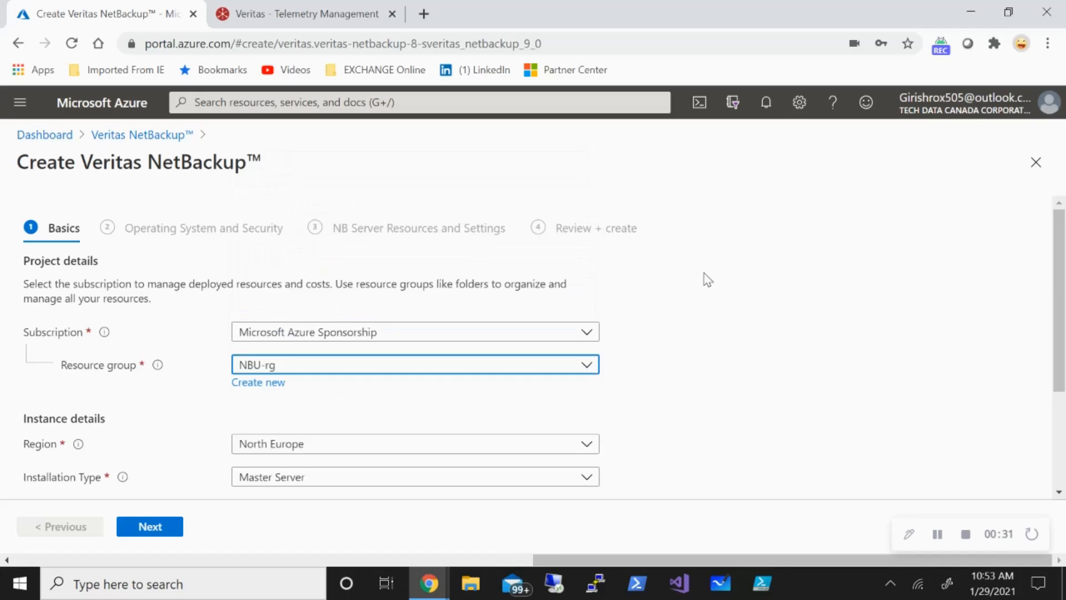
{"action": "scroll", "coordinate": [727, 292], "scroll_direction": "down", "scroll_amount": 3}
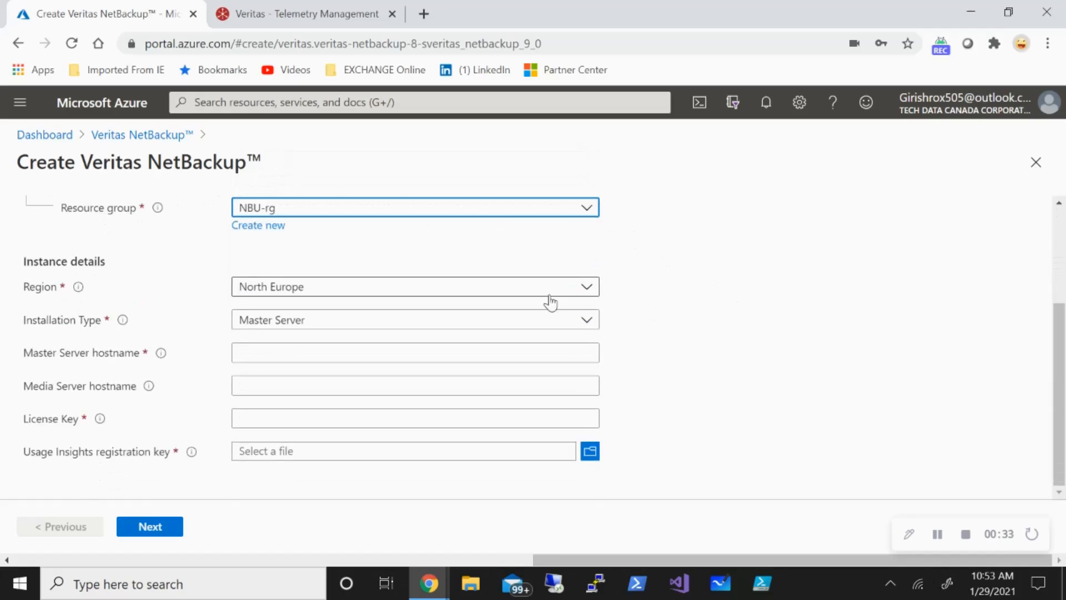
{"action": "left_click", "coordinate": [567, 293]}
{"action": "type", "text": "canada"}
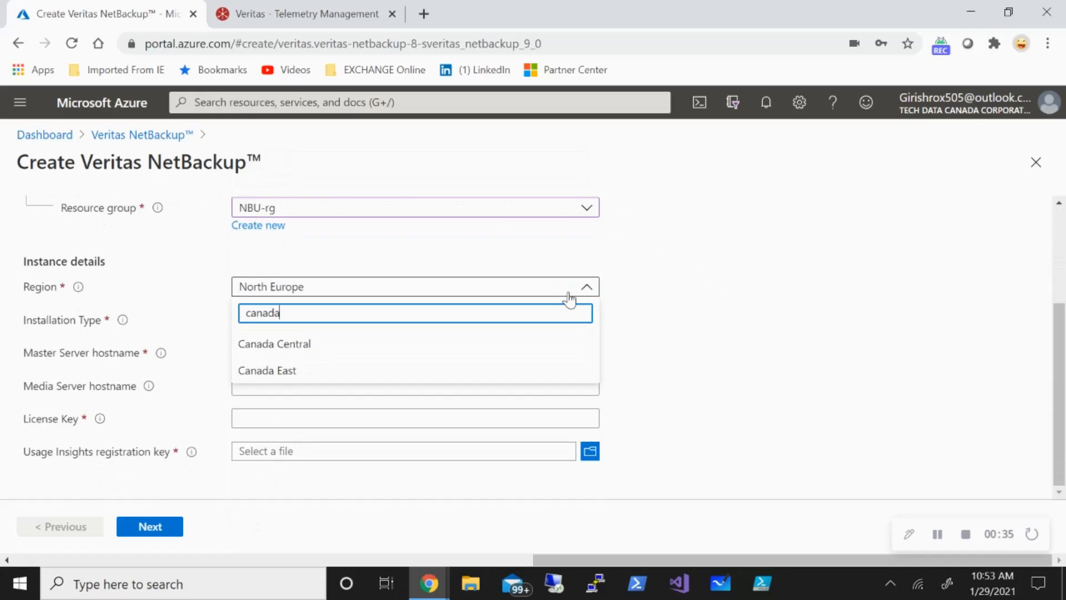
{"action": "left_click", "coordinate": [338, 347]}
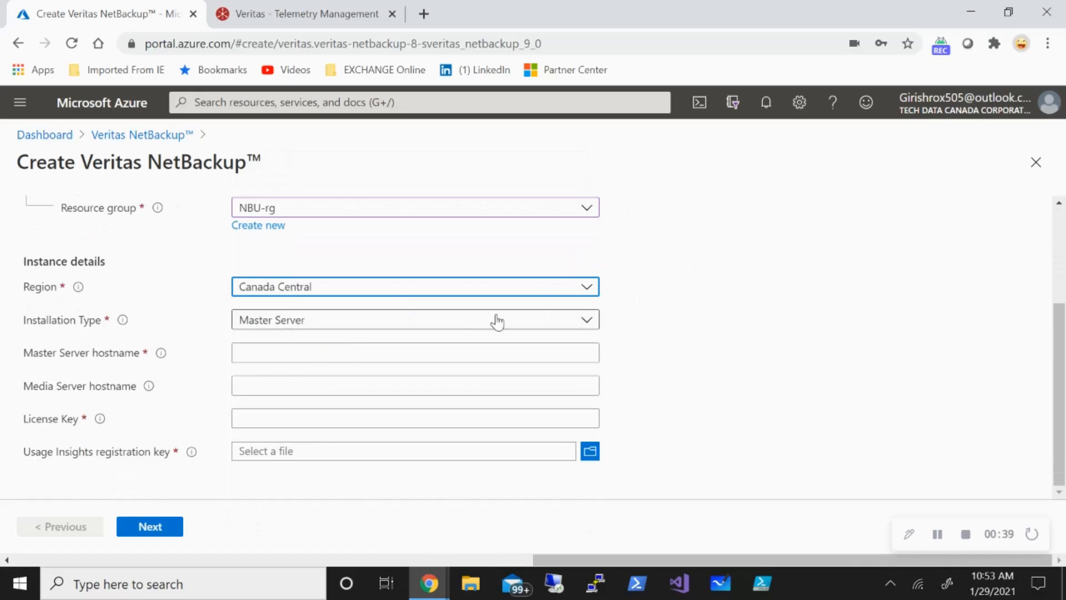
- Choose Master Server as the installation type and set the master server hostname to nbuits
{"action": "left_click", "coordinate": [466, 324]}
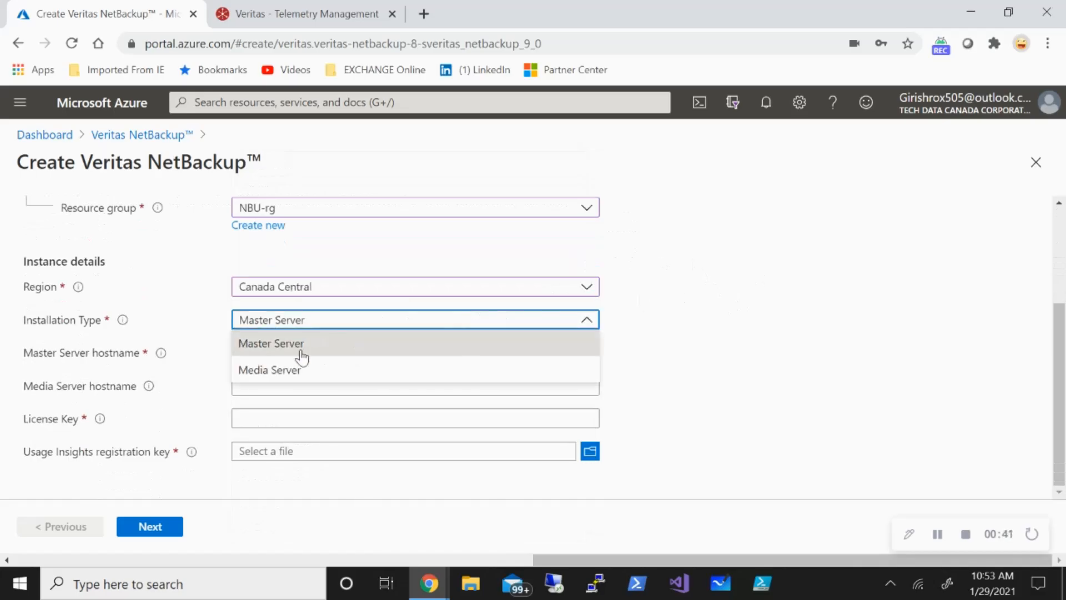
{"action": "left_click", "coordinate": [353, 350]}
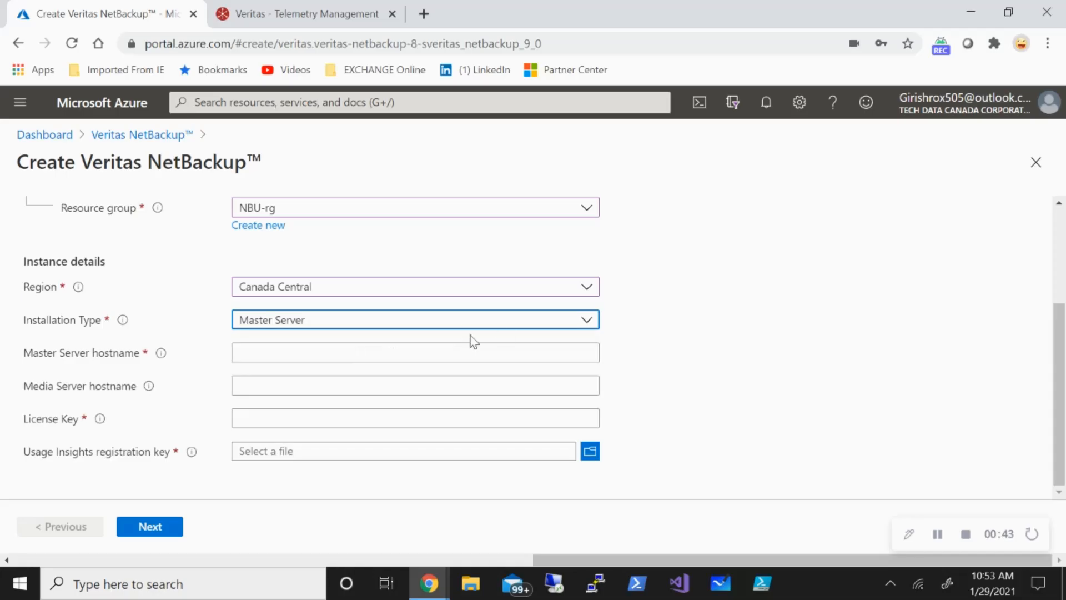
{"action": "left_click", "coordinate": [418, 349]}
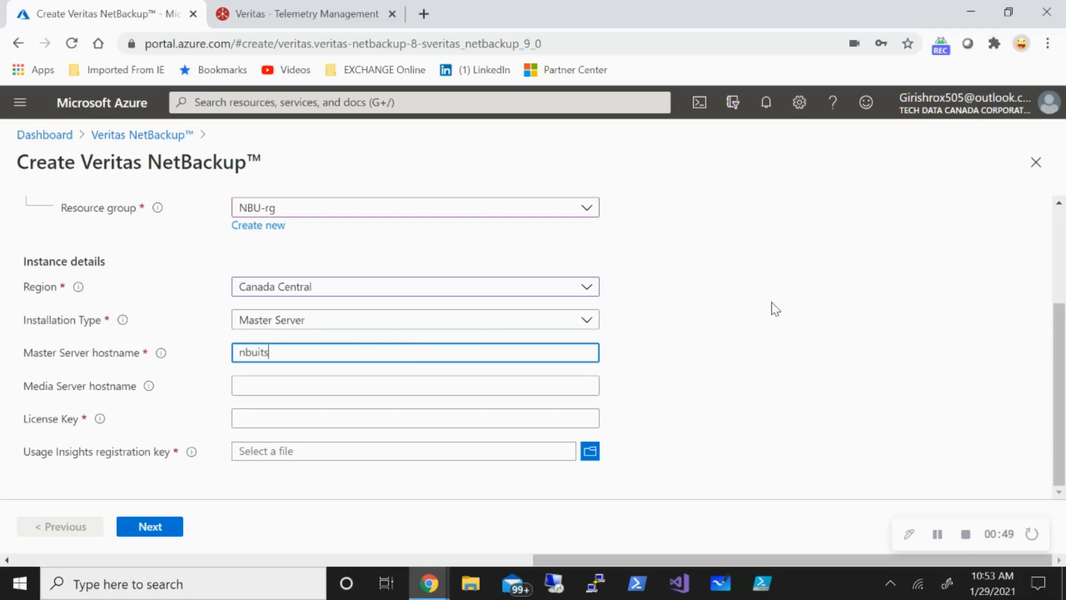
{"action": "left_click", "coordinate": [289, 416]}
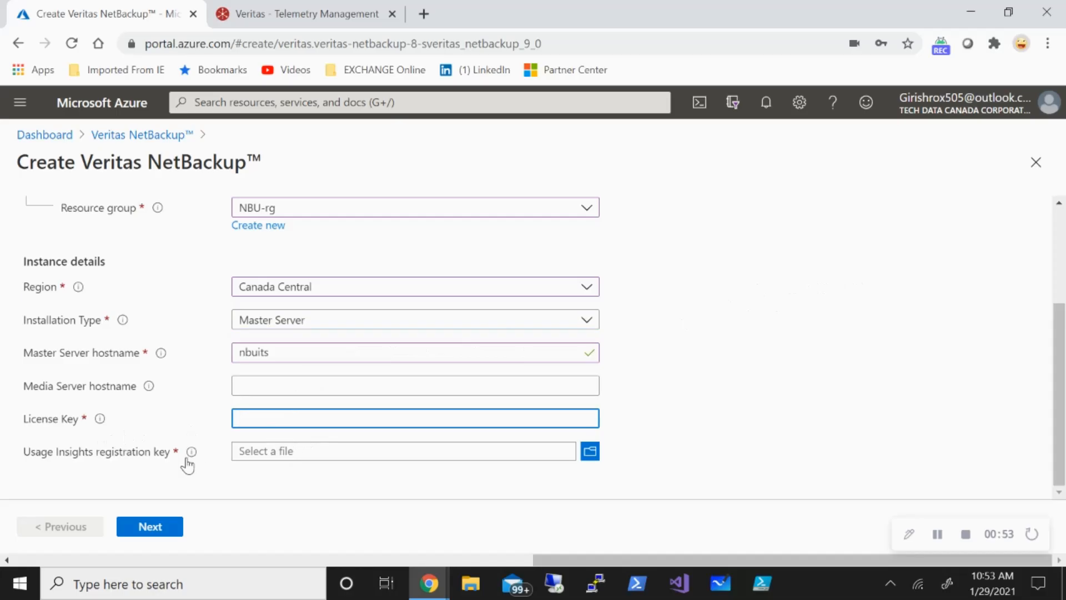
- Look up where the Usage Insights customer registration key can be downloaded in the Veritas NetInsights Console
{"action": "mouse_move", "coordinate": [189, 458]}
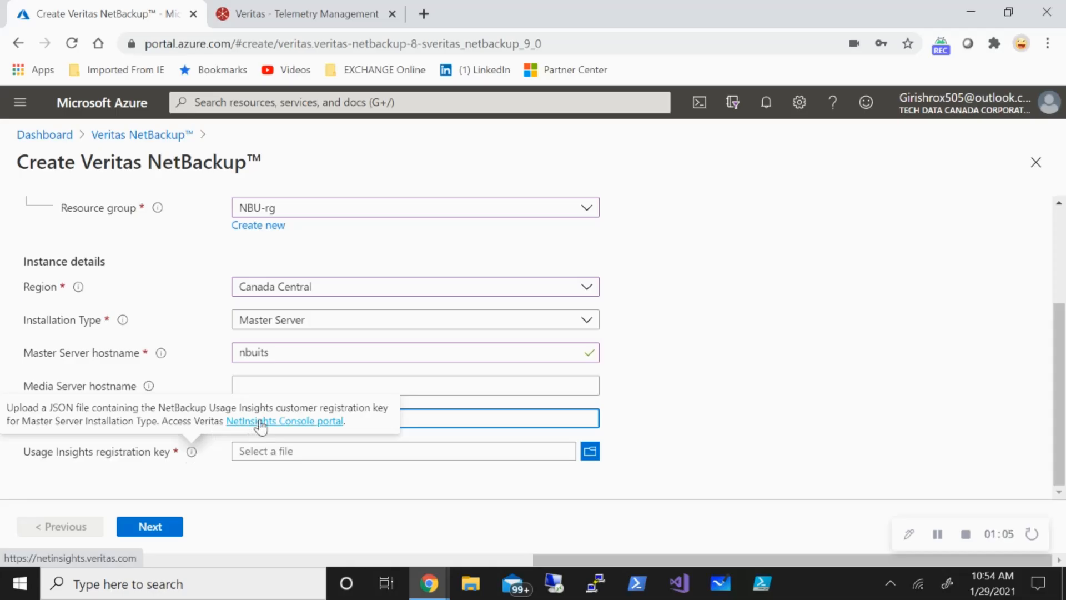
{"action": "left_click", "coordinate": [316, 16]}
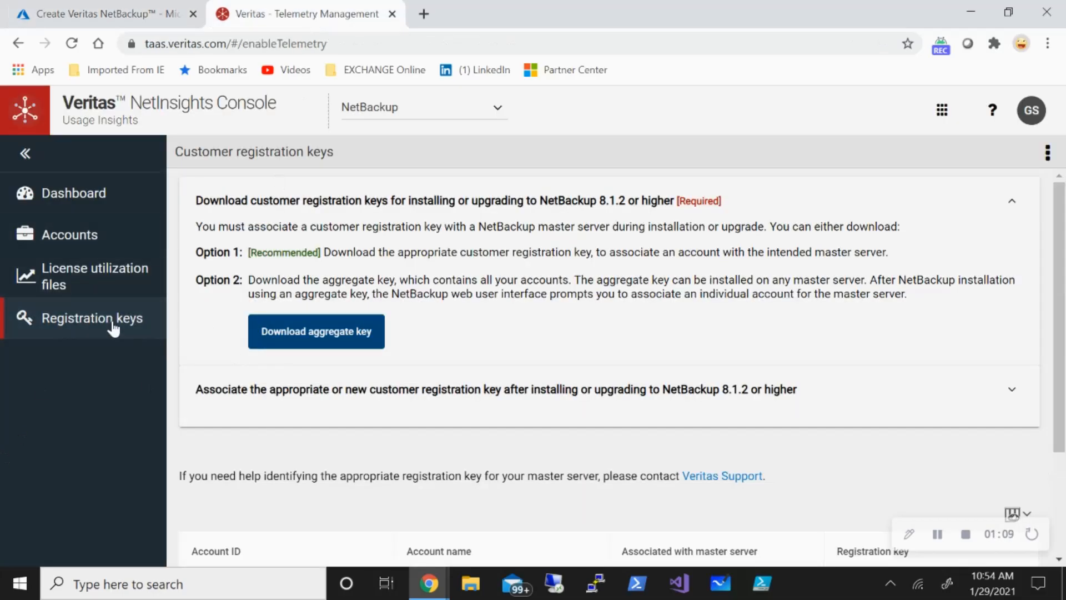
{"action": "left_click", "coordinate": [351, 350]}
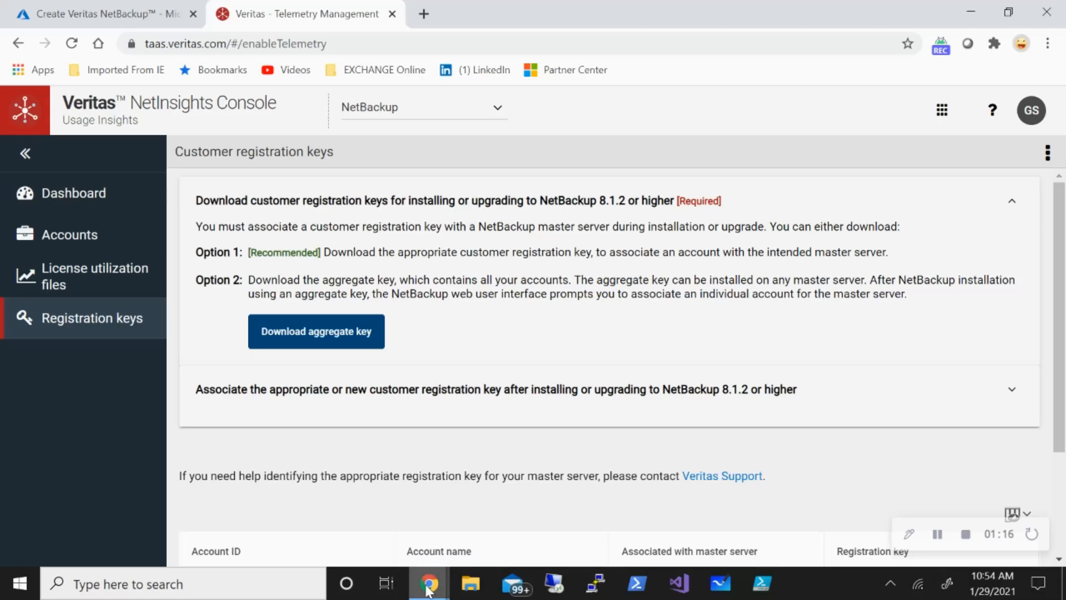
- Return to the Azure form, upload "veritas_customer_registration_key (2).json" as the Usage Insights registration key, and continue to Operating System and Security
{"action": "left_click", "coordinate": [100, 16]}
{"action": "left_click", "coordinate": [593, 454]}
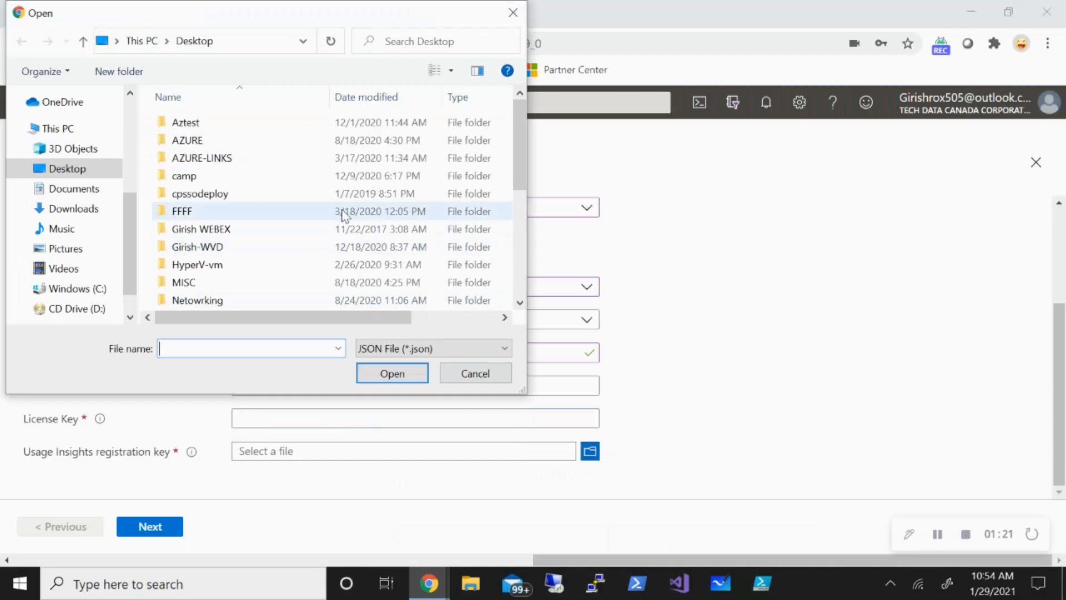
{"action": "scroll", "coordinate": [289, 277], "scroll_direction": "down", "scroll_amount": 6}
{"action": "left_click", "coordinate": [279, 300]}
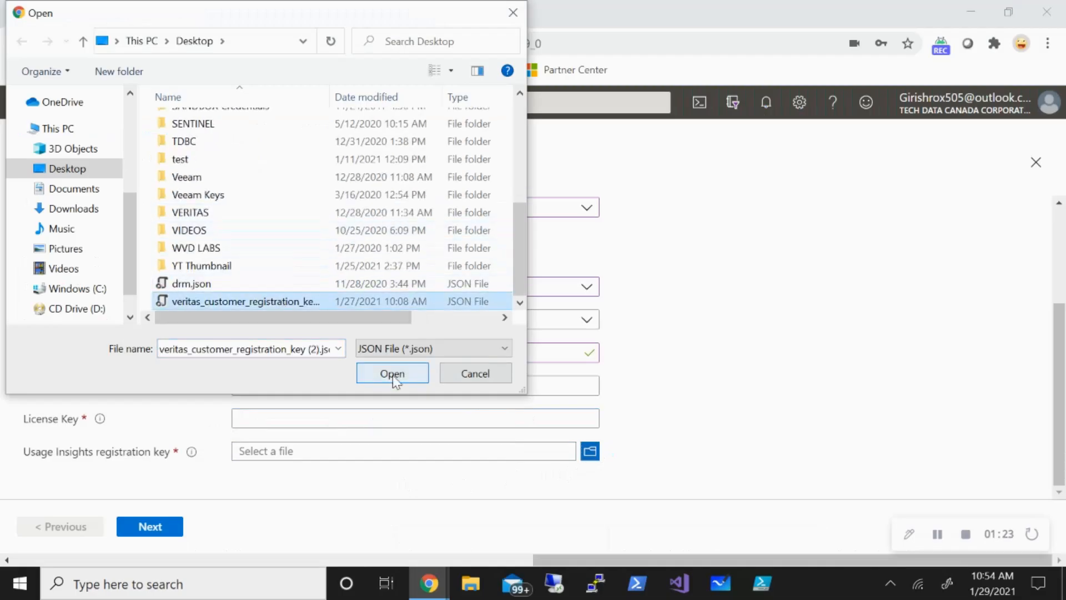
{"action": "left_click", "coordinate": [392, 373]}
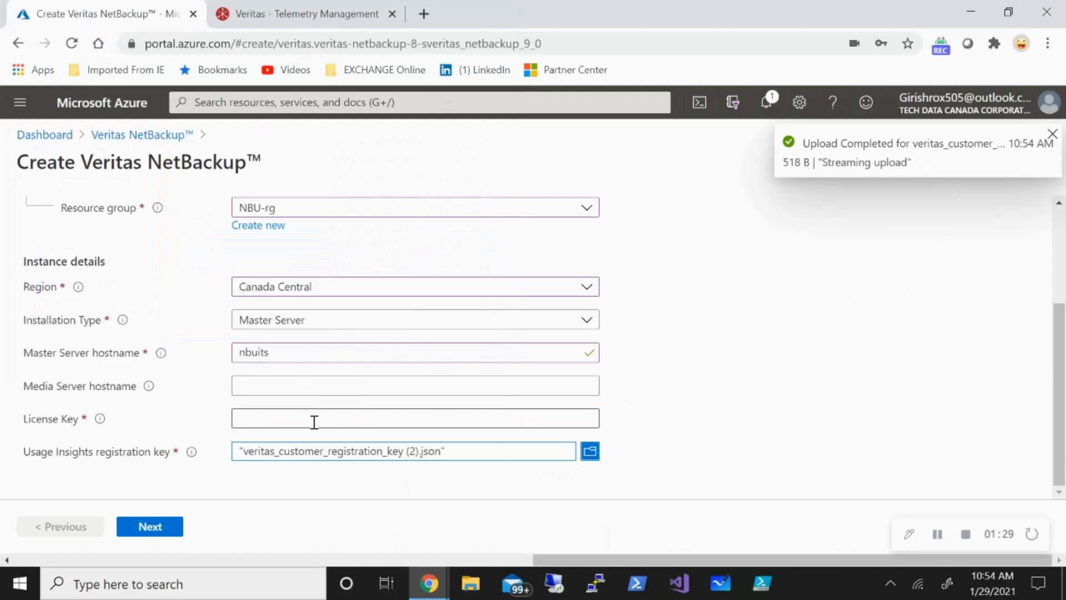
{"action": "left_click", "coordinate": [938, 534]}
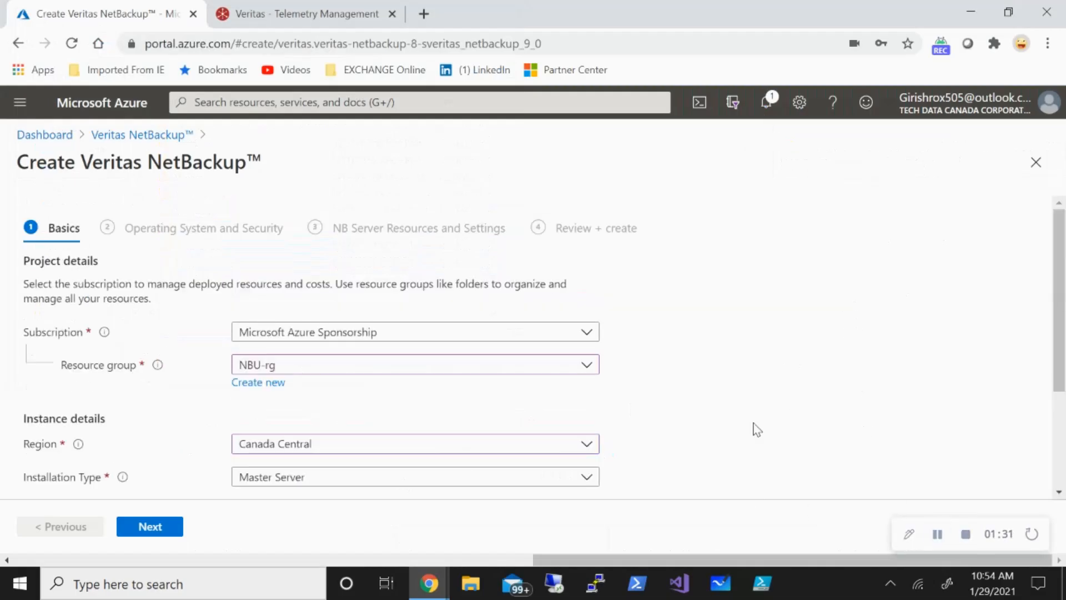
{"action": "left_click", "coordinate": [156, 533]}
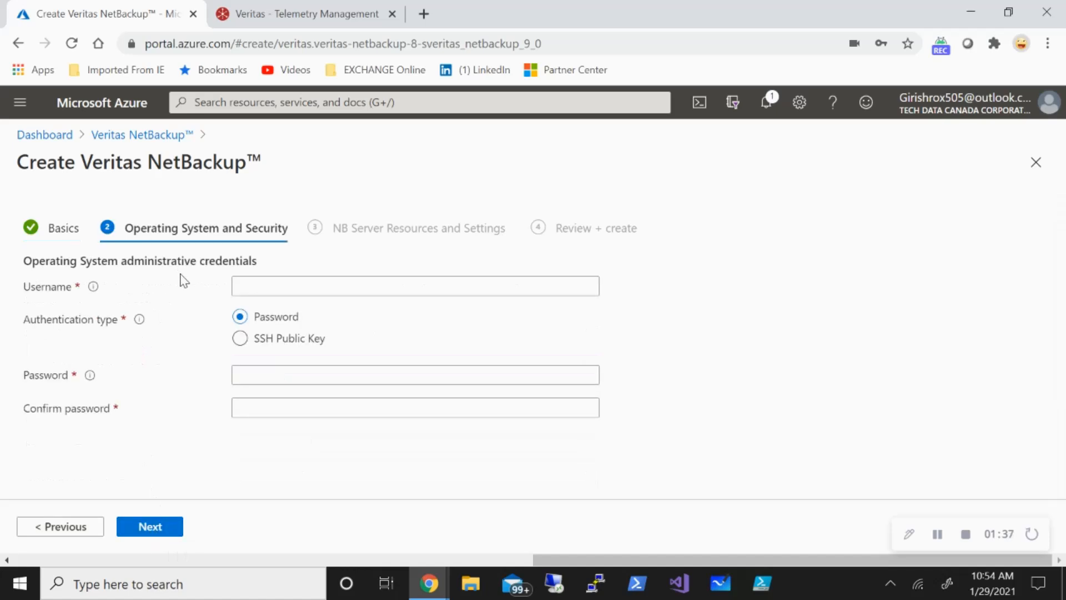
- Enter the administrator username, account password and its confirmation, and continue to NB Server Resources and Settings
{"action": "left_click", "coordinate": [345, 281]}
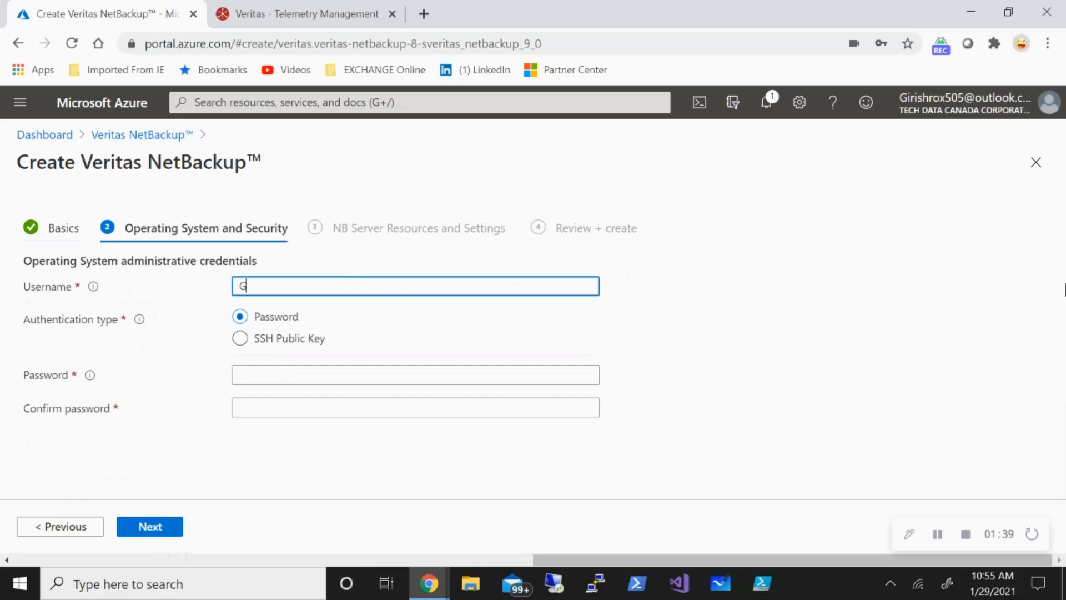
{"action": "type", "text": "Girish"}
{"action": "key", "text": "Tab"}
{"action": "key", "text": "Tab"}
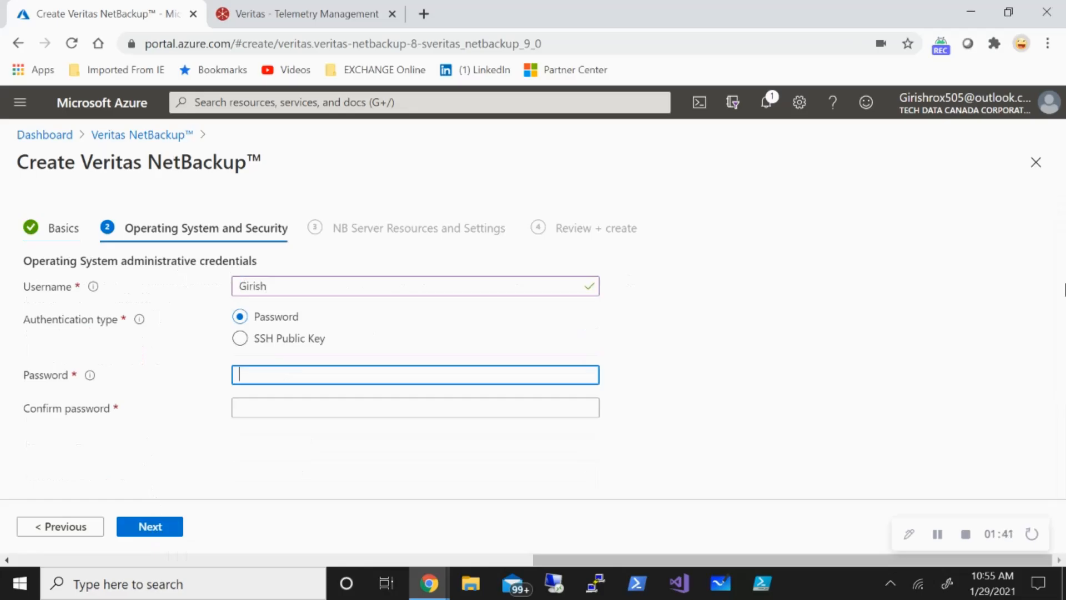
{"action": "type", "text": "••••••••••••"}
{"action": "key", "text": "Tab"}
{"action": "type", "text": "••••••"}
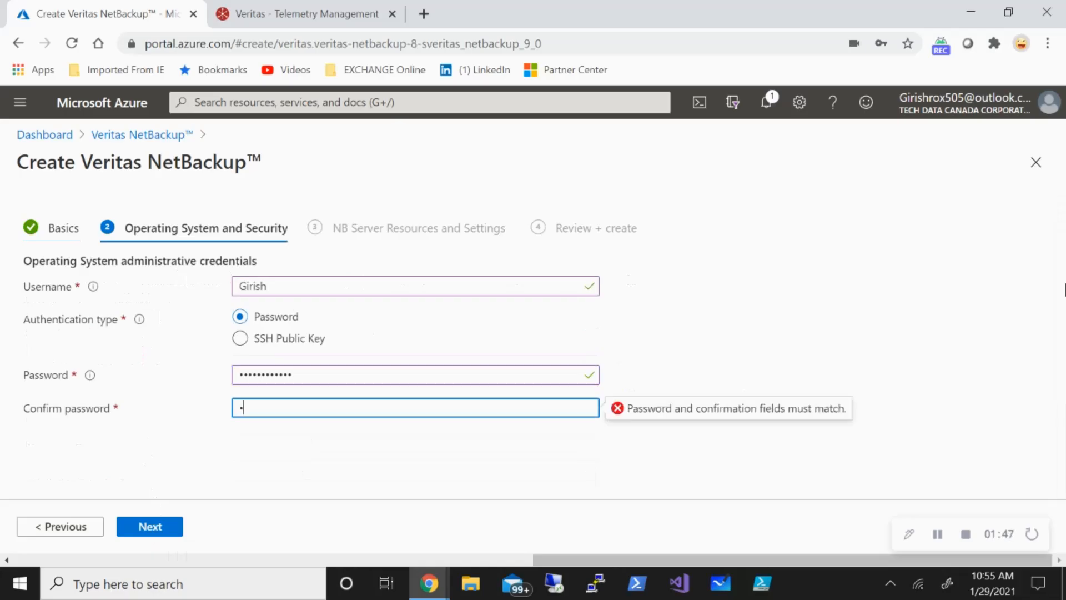
{"action": "type", "text": "••••"}
{"action": "left_click", "coordinate": [480, 479]}
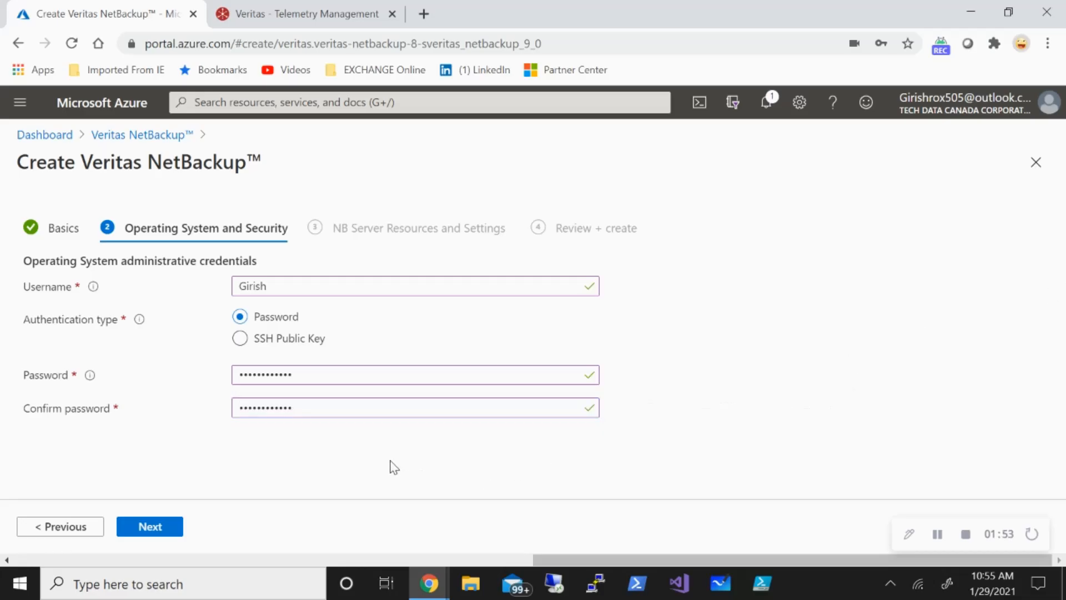
{"action": "left_click", "coordinate": [145, 533]}
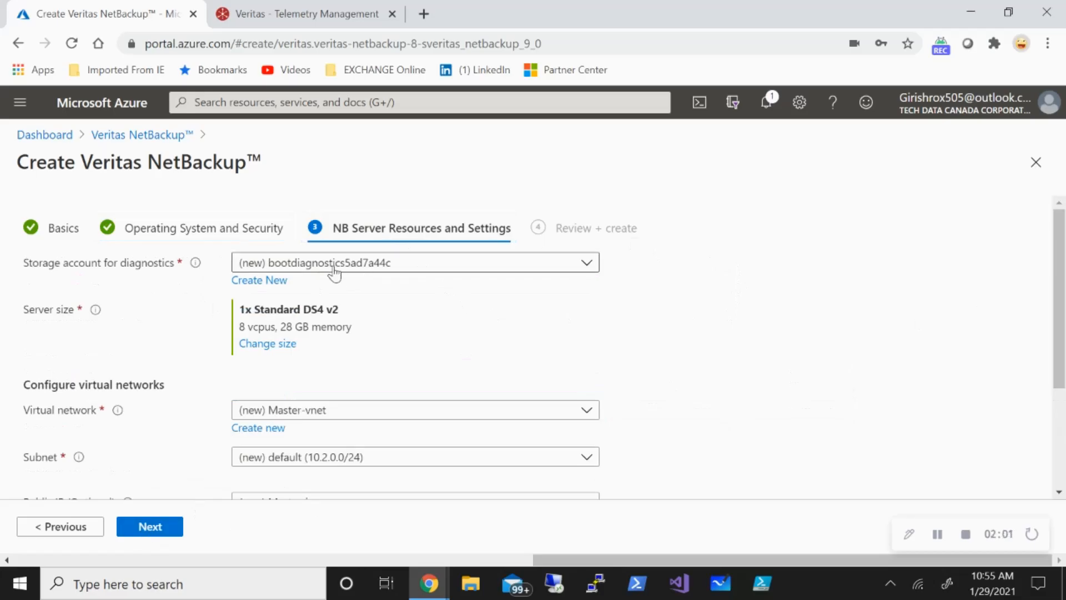
- Review the form for a new diagnostics storage account, then the server size and virtual network settings
{"action": "left_click", "coordinate": [271, 286]}
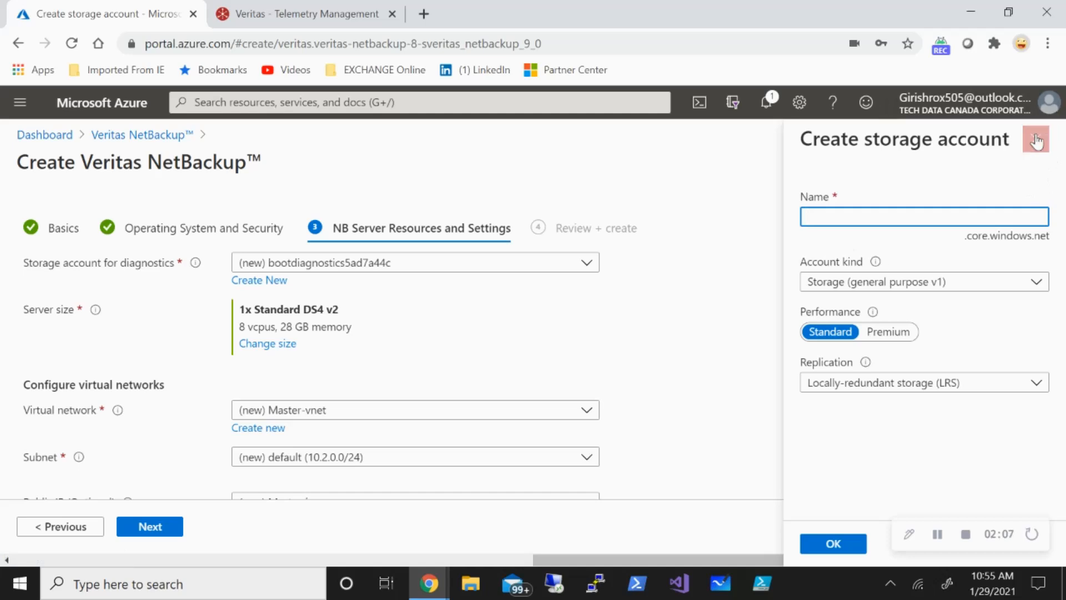
{"action": "left_click", "coordinate": [1035, 139]}
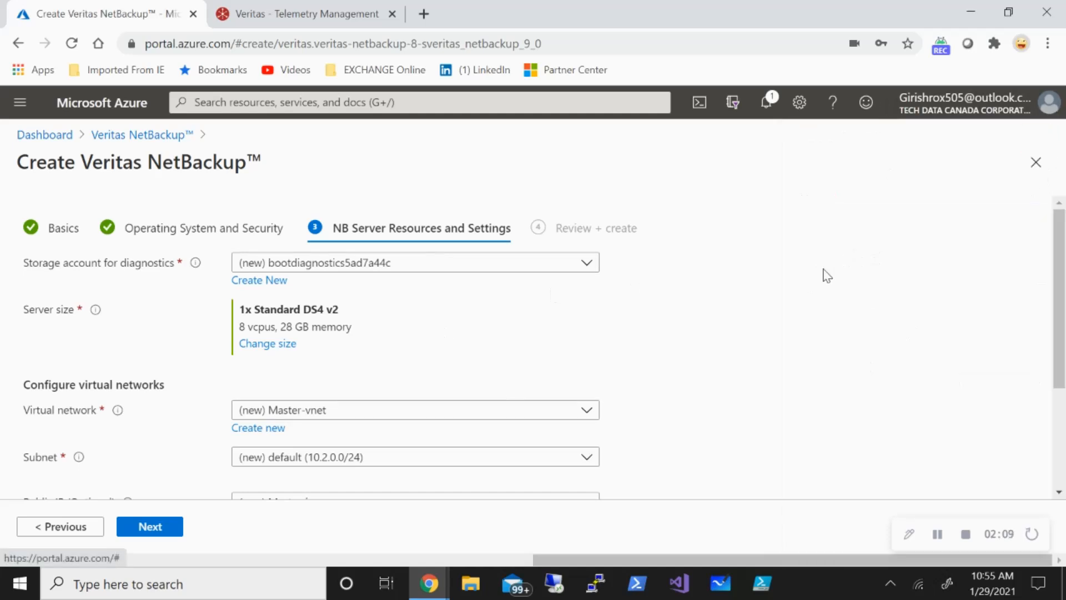
{"action": "scroll", "coordinate": [822, 274], "scroll_direction": "down", "scroll_amount": 1}
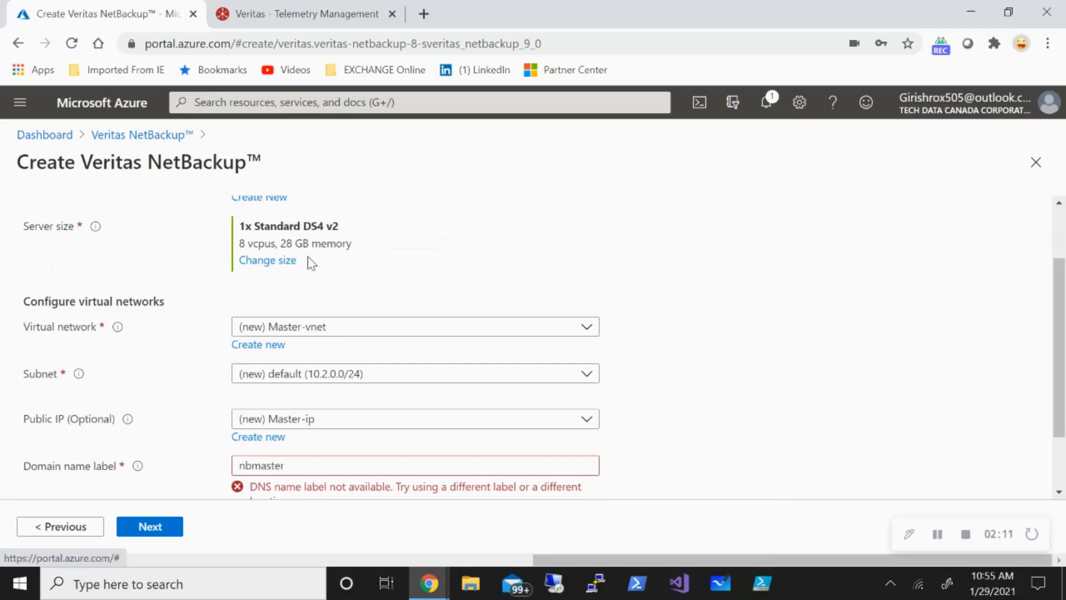
{"action": "scroll", "coordinate": [381, 269], "scroll_direction": "up", "scroll_amount": 1}
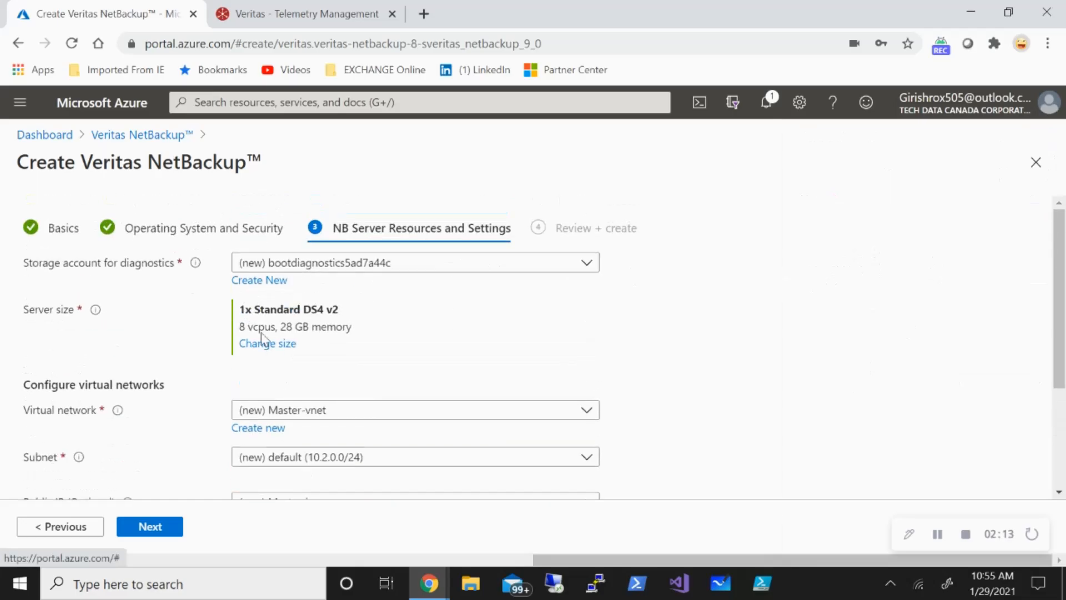
{"action": "scroll", "coordinate": [652, 319], "scroll_direction": "down", "scroll_amount": 1}
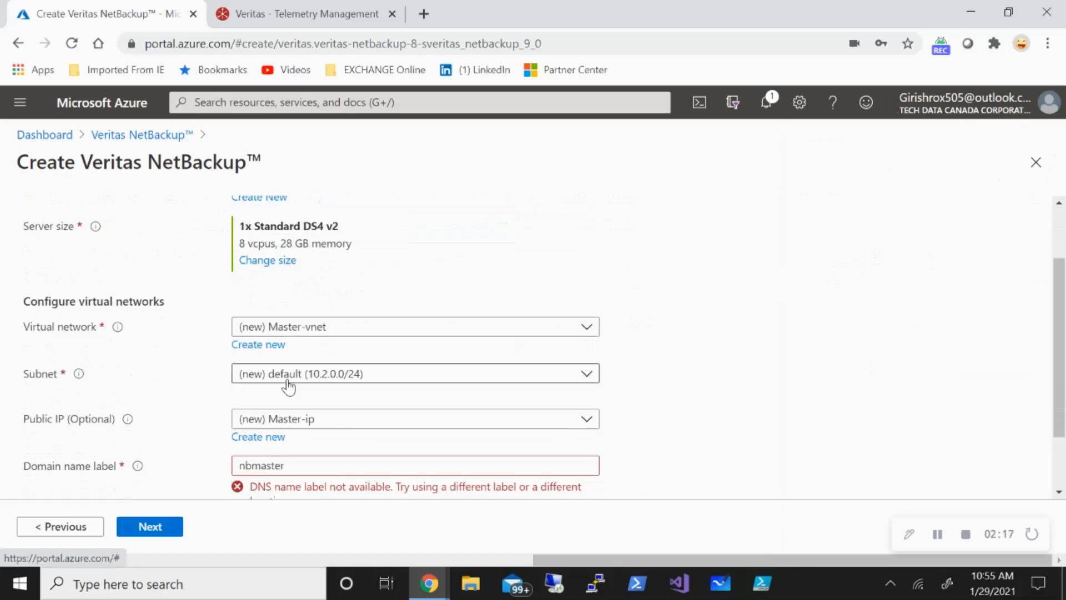
- Replace the ending of the public IP's domain name label with "mits"
{"action": "scroll", "coordinate": [333, 372], "scroll_direction": "down", "scroll_amount": 1}
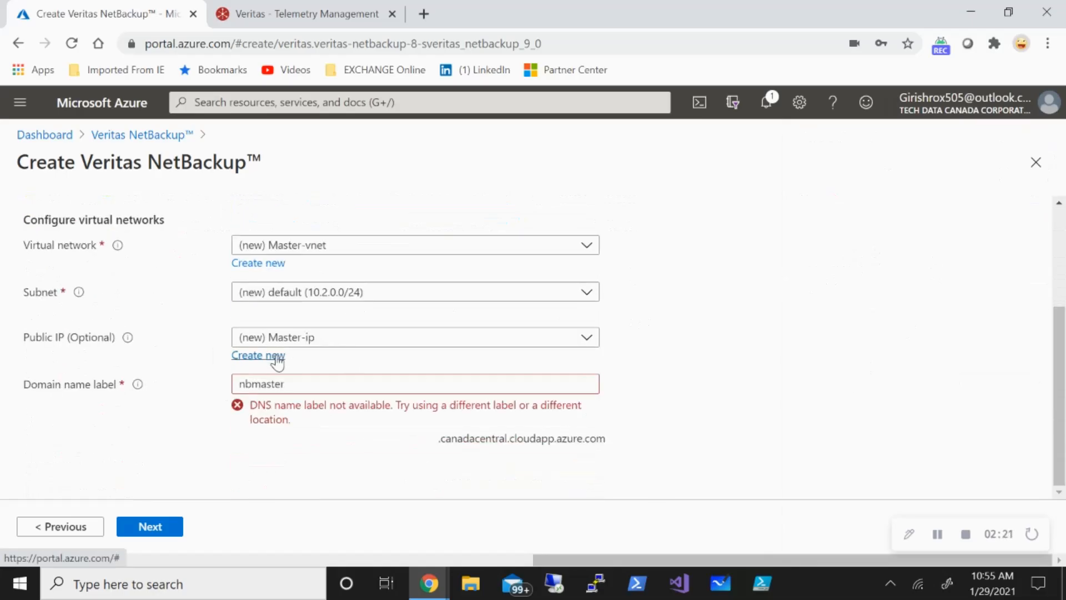
{"action": "left_click", "coordinate": [335, 386]}
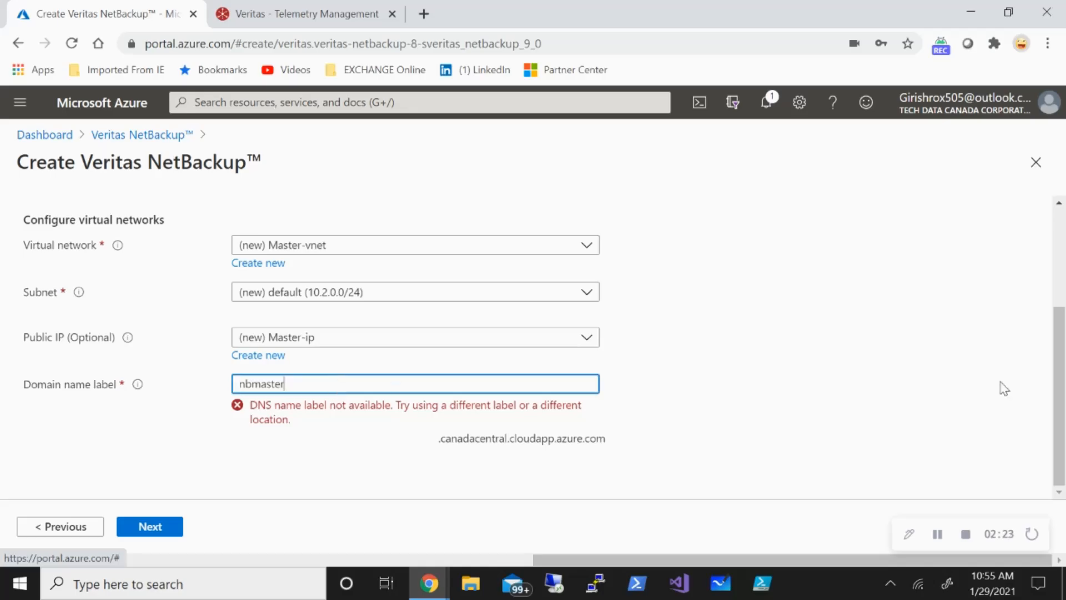
{"action": "key", "text": "BackSpace"}
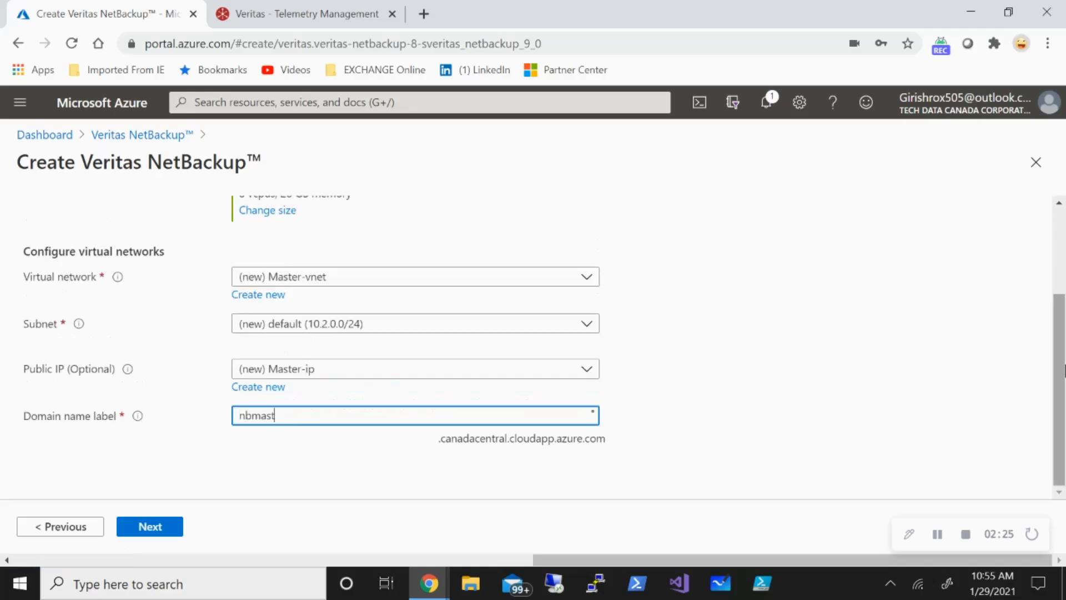
{"action": "key", "text": "BackSpace"}
{"action": "key", "text": "BackSpace"}
{"action": "key", "text": "BackSpace"}
{"action": "type", "text": "mits"}
{"action": "scroll", "coordinate": [757, 360], "scroll_direction": "up", "scroll_amount": 3}
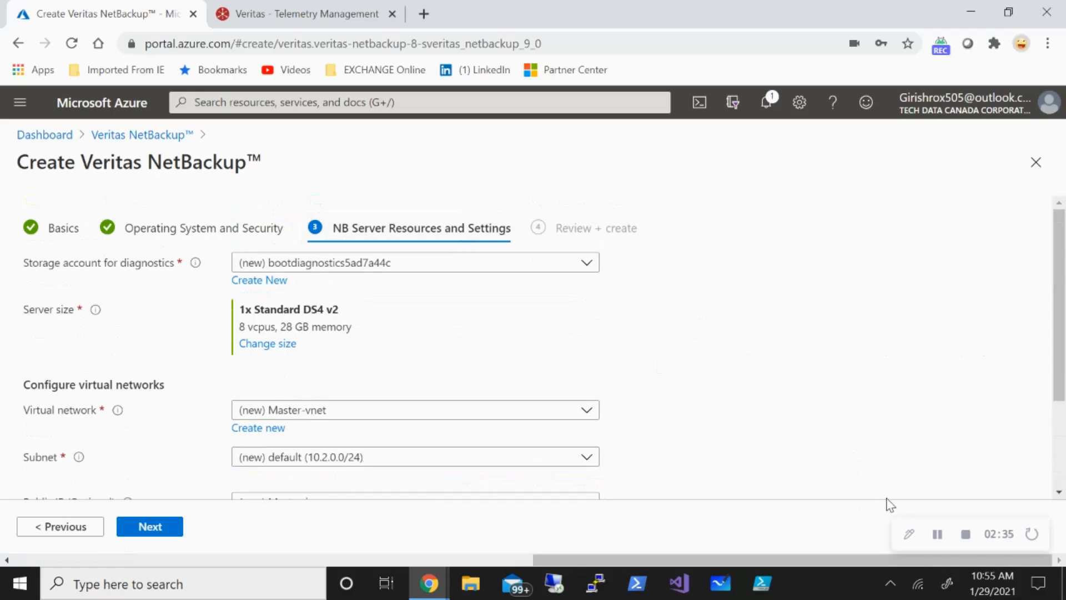
- Create the validated NetBackup deployment and close the notifications once it completes
{"action": "left_click", "coordinate": [937, 535]}
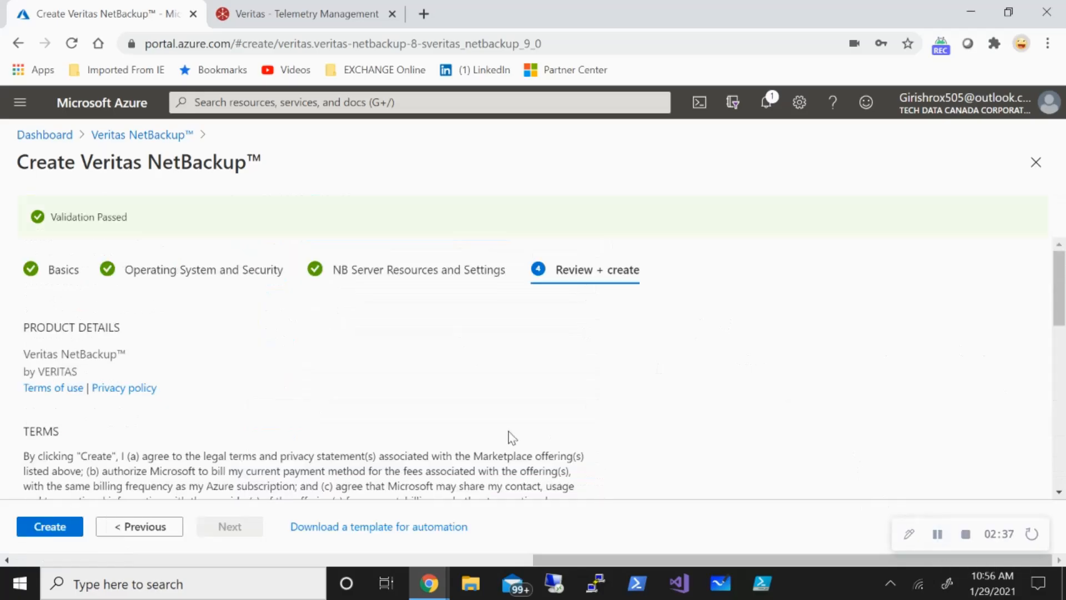
{"action": "left_click", "coordinate": [57, 532]}
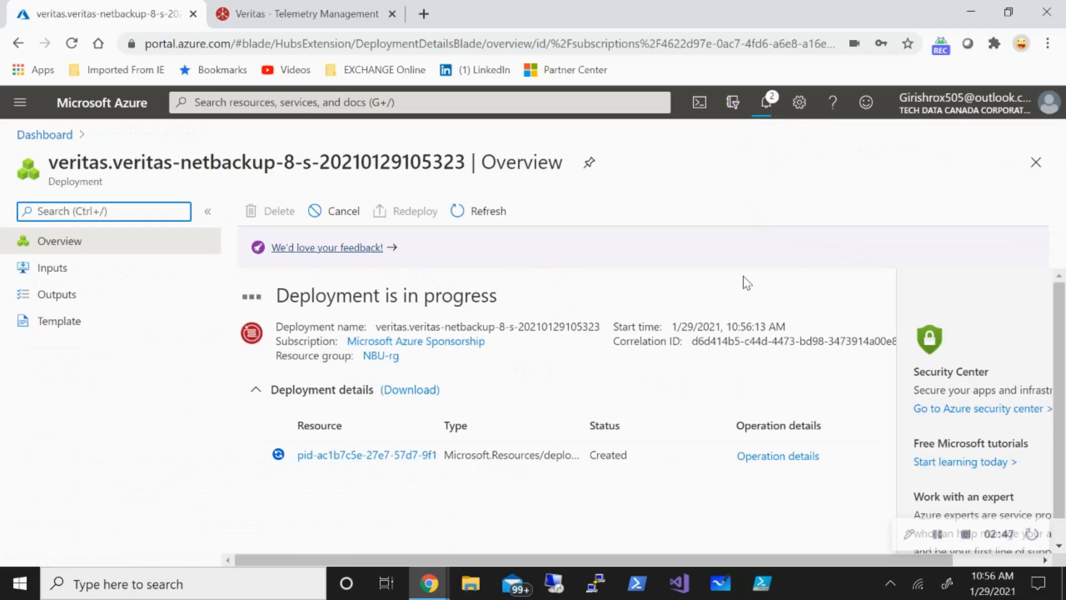
{"action": "left_click", "coordinate": [937, 534]}
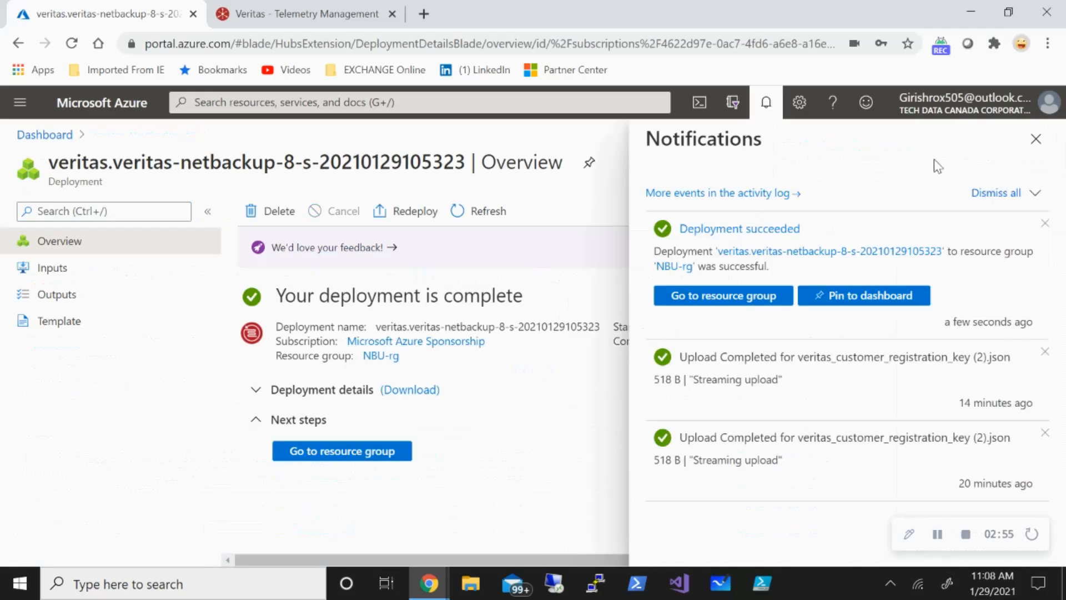
{"action": "left_click", "coordinate": [1036, 142]}
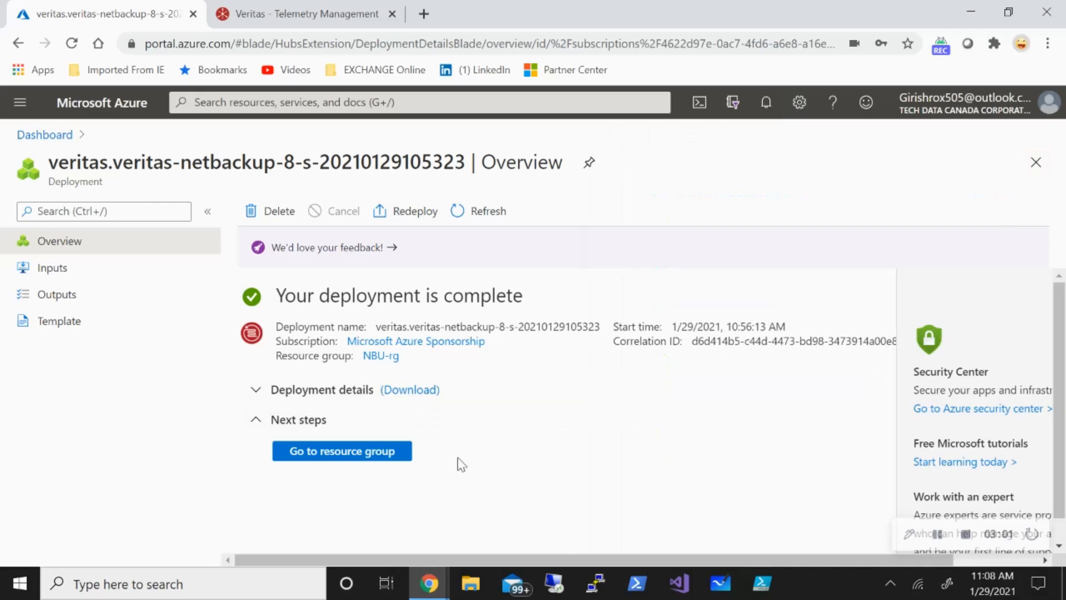
- Go to the NBU-rg resource group, collapse its essentials, and review the list of deployed resources
{"action": "left_click", "coordinate": [378, 460]}
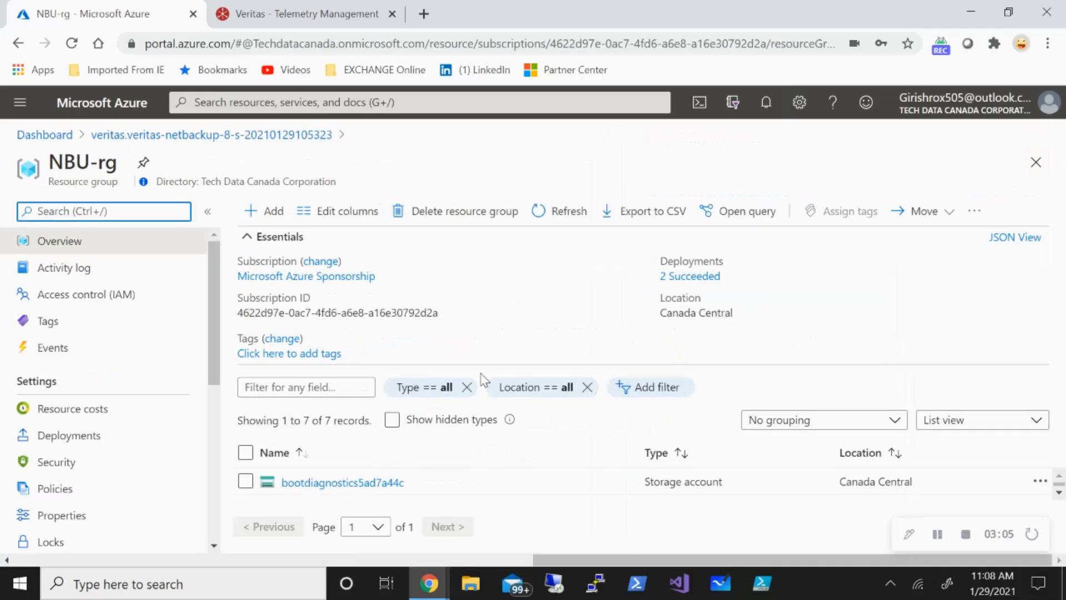
{"action": "left_click", "coordinate": [245, 238]}
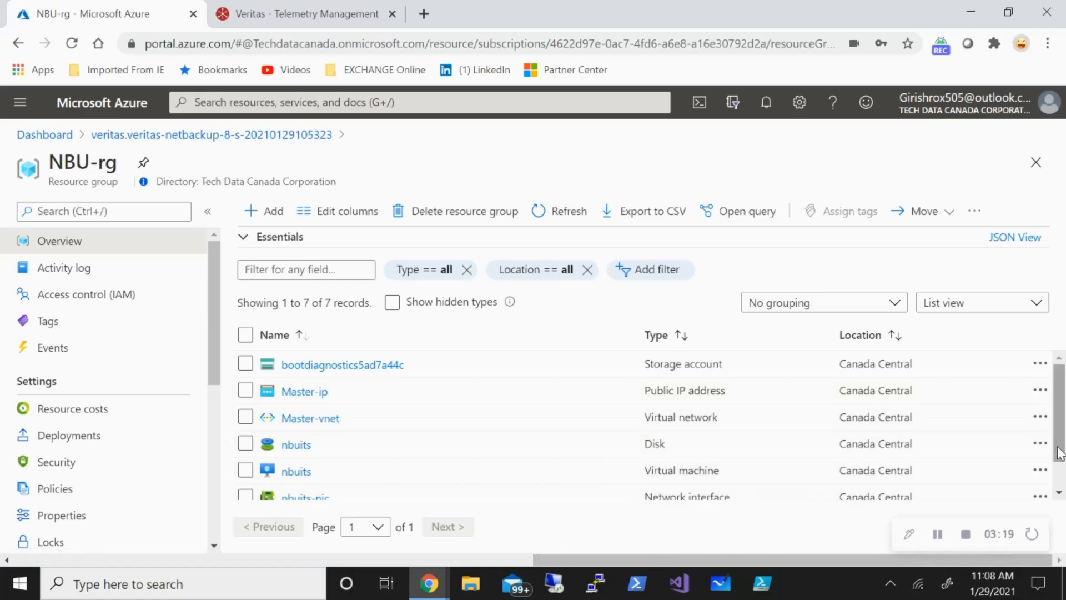
{"action": "scroll", "coordinate": [1061, 453], "scroll_direction": "down", "scroll_amount": 1}
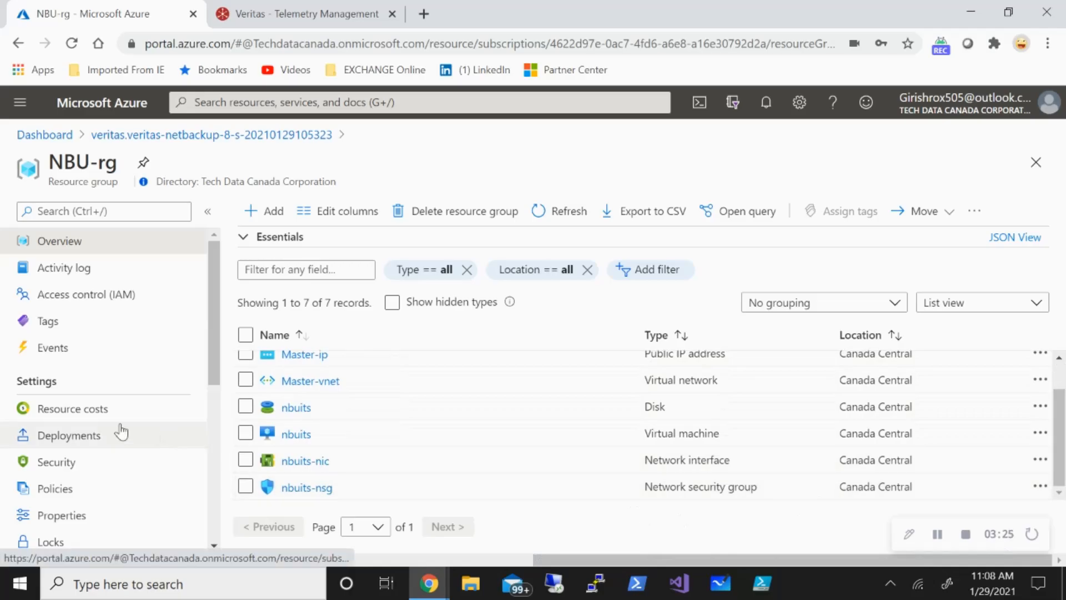
- Open the nbuits virtual machine from the list of virtual machines and view its disks
{"action": "left_click", "coordinate": [23, 105]}
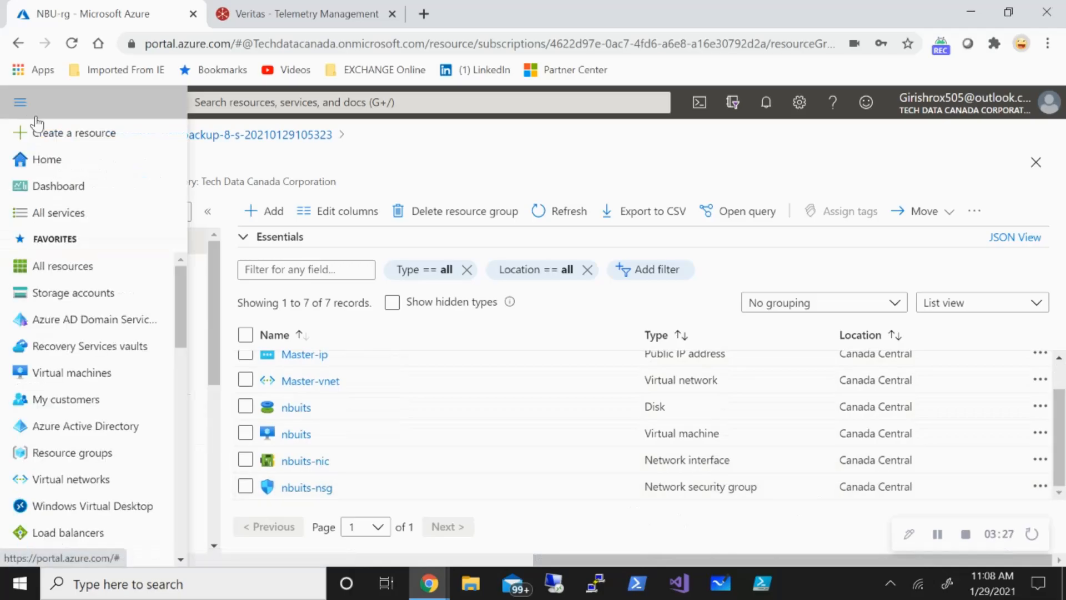
{"action": "left_click", "coordinate": [78, 381]}
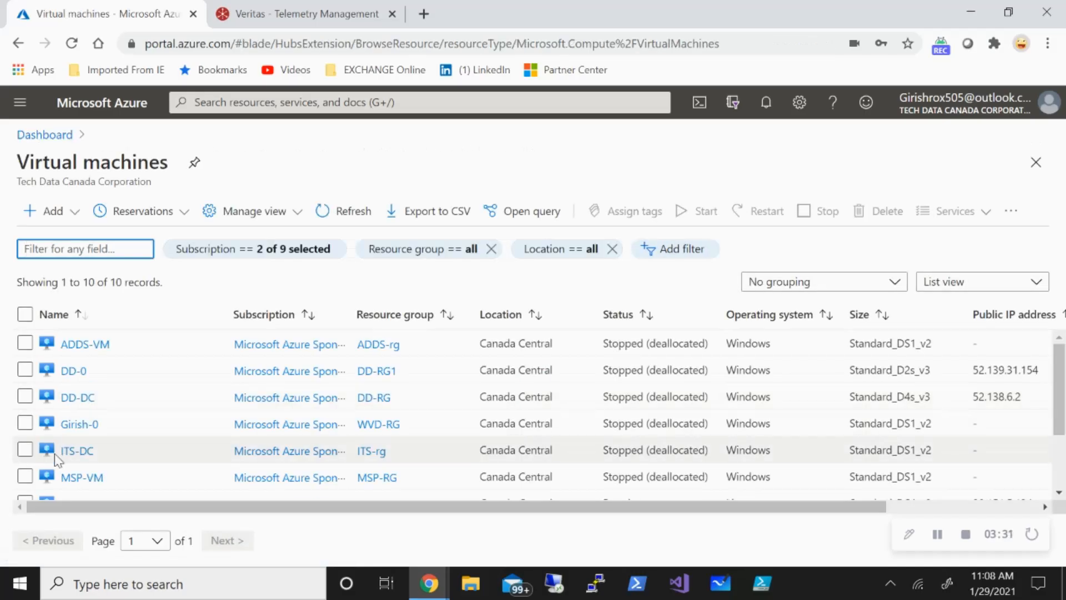
{"action": "scroll", "coordinate": [145, 454], "scroll_direction": "down", "scroll_amount": 3}
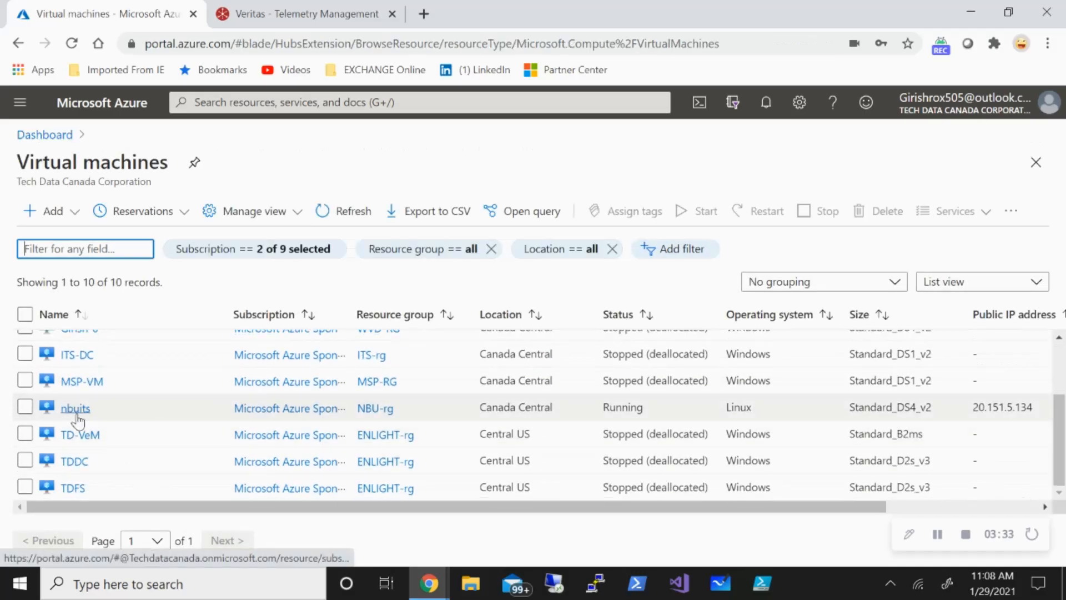
{"action": "left_click", "coordinate": [75, 409]}
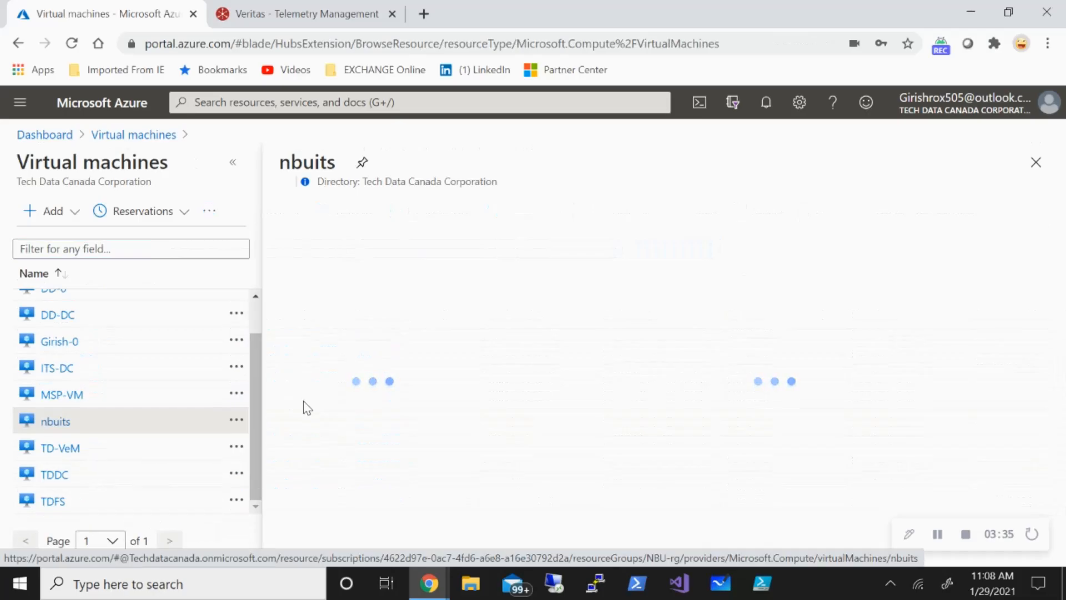
{"action": "left_click", "coordinate": [95, 463]}
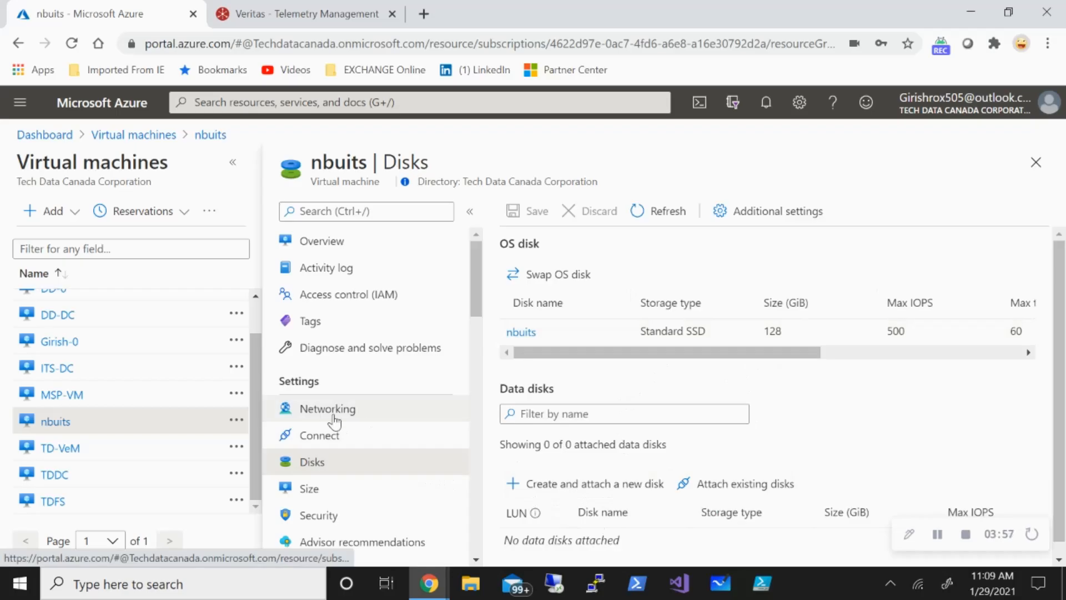
- Review the inbound port rules in the networking settings of the nbuits virtual machine
{"action": "left_click", "coordinate": [332, 411]}
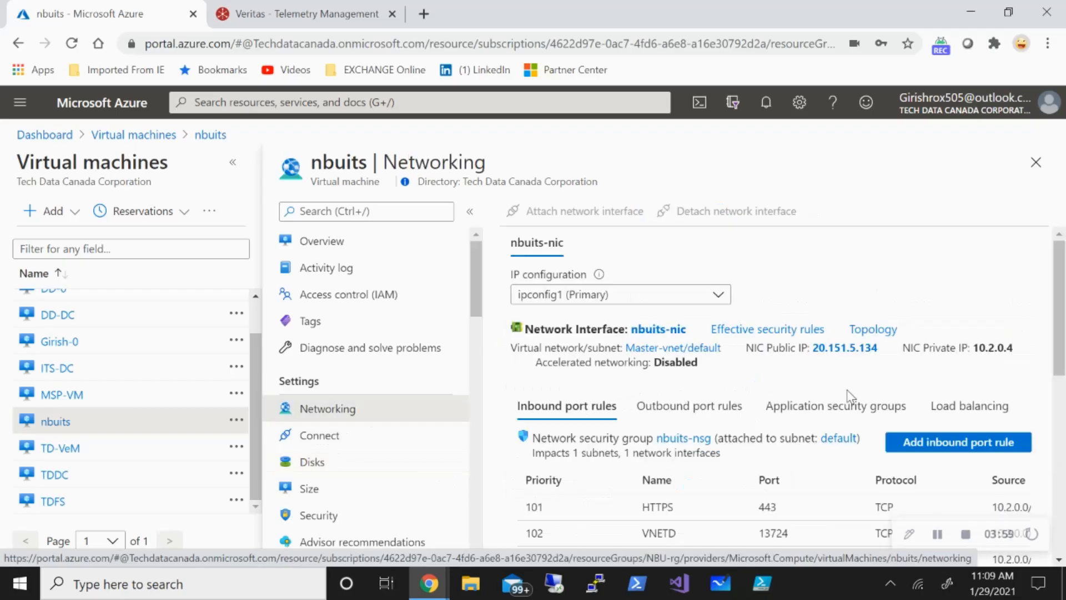
{"action": "scroll", "coordinate": [770, 399], "scroll_direction": "down", "scroll_amount": 1}
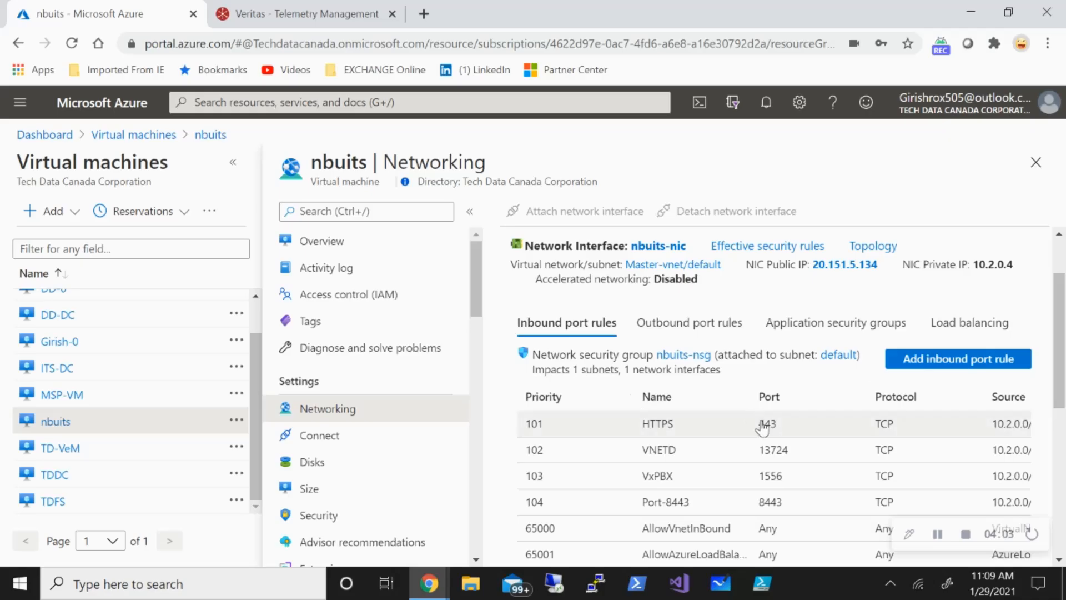
{"action": "scroll", "coordinate": [581, 445], "scroll_direction": "down", "scroll_amount": 1}
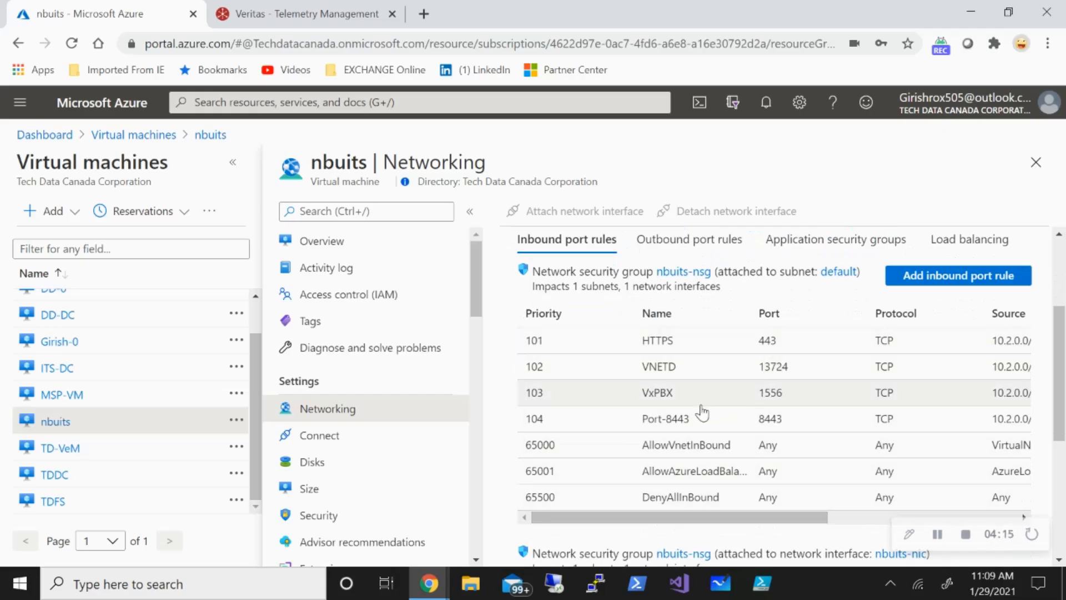
{"action": "scroll", "coordinate": [716, 423], "scroll_direction": "down", "scroll_amount": 3}
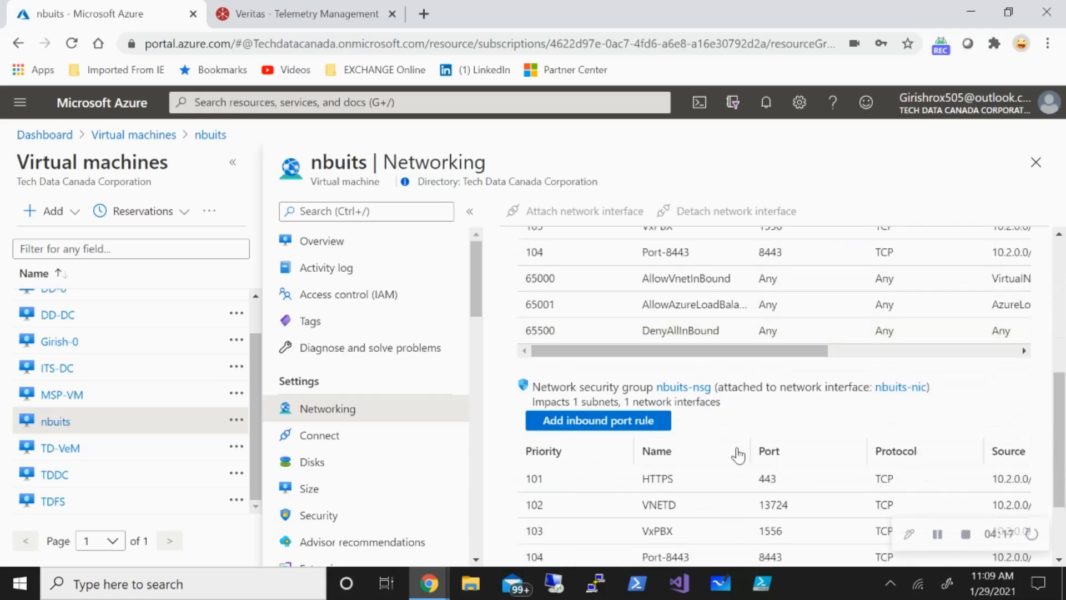
{"action": "scroll", "coordinate": [738, 468], "scroll_direction": "up", "scroll_amount": 3}
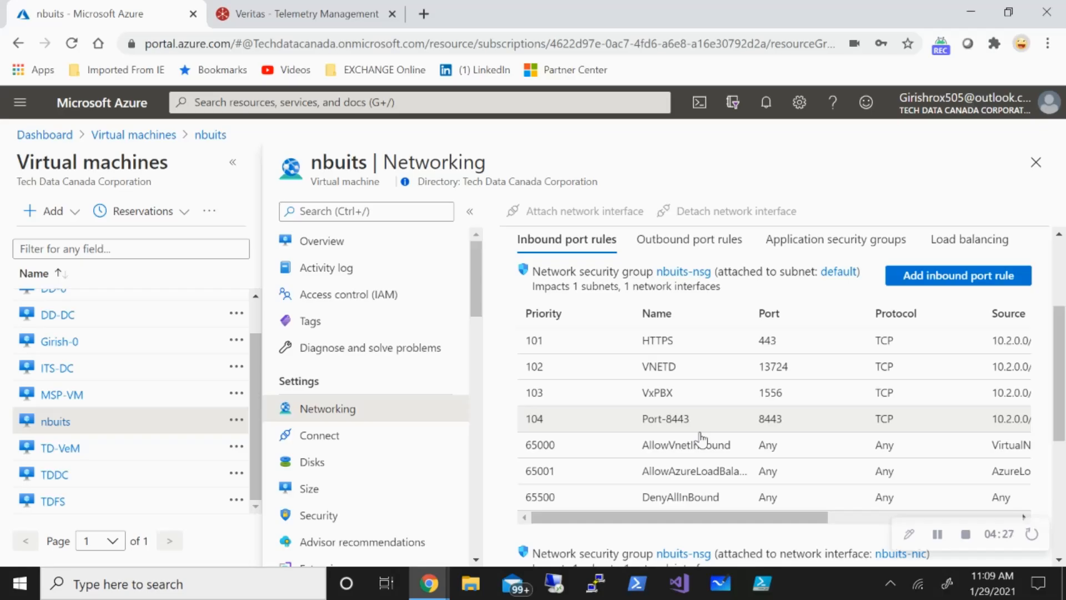
- Add an inbound security rule for the SSH service to nbuits-nsg with the suggested priority and name, and dismiss the credit notification
{"action": "left_click", "coordinate": [928, 281]}
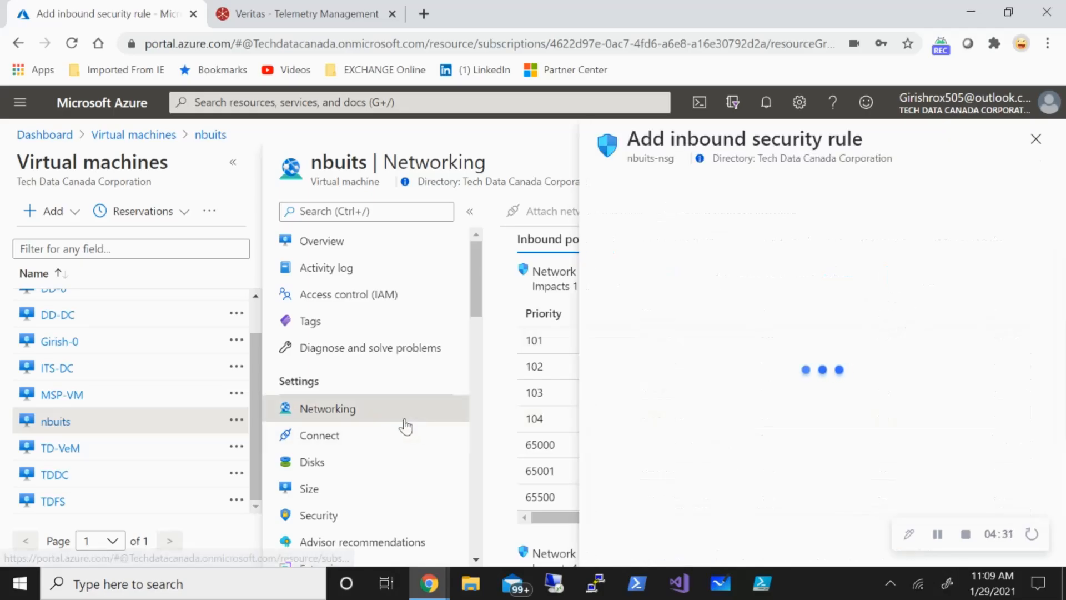
{"action": "left_click", "coordinate": [644, 191]}
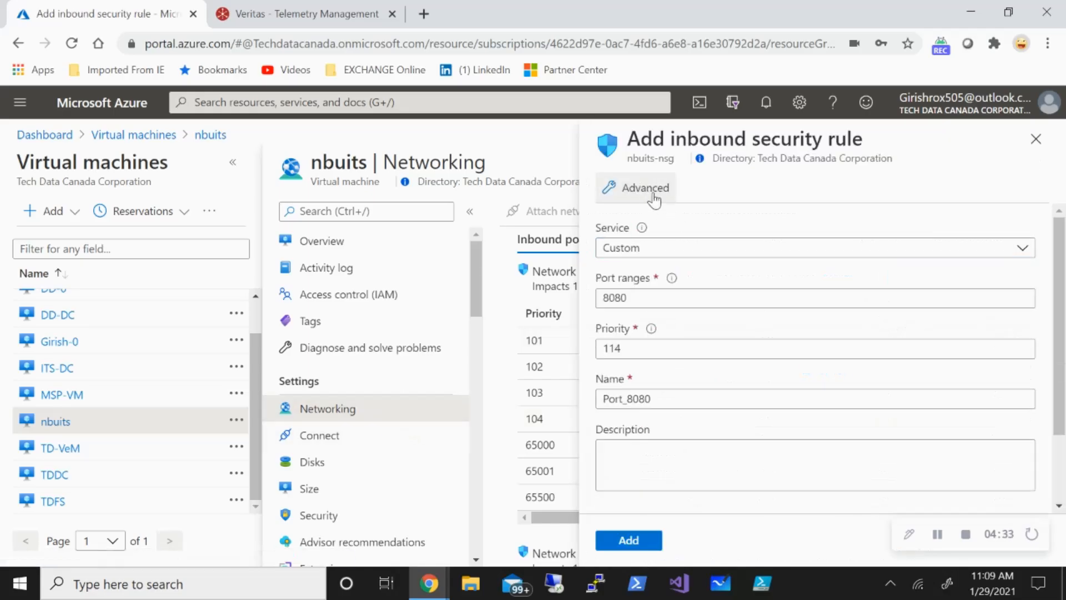
{"action": "left_click", "coordinate": [970, 251]}
{"action": "left_click", "coordinate": [699, 332]}
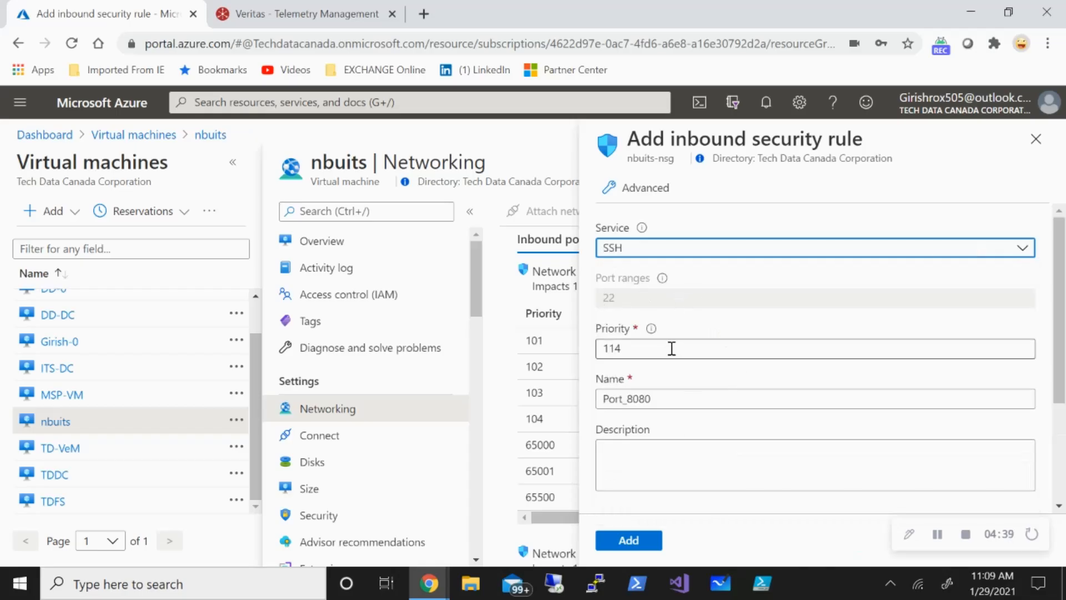
{"action": "left_click", "coordinate": [626, 539]}
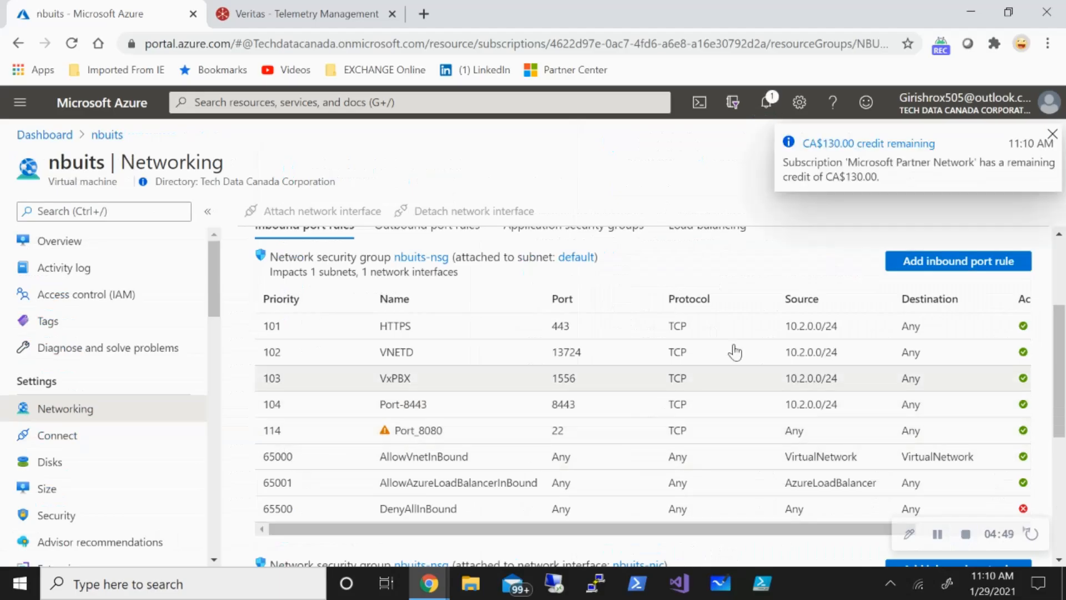
{"action": "left_click", "coordinate": [1053, 134]}
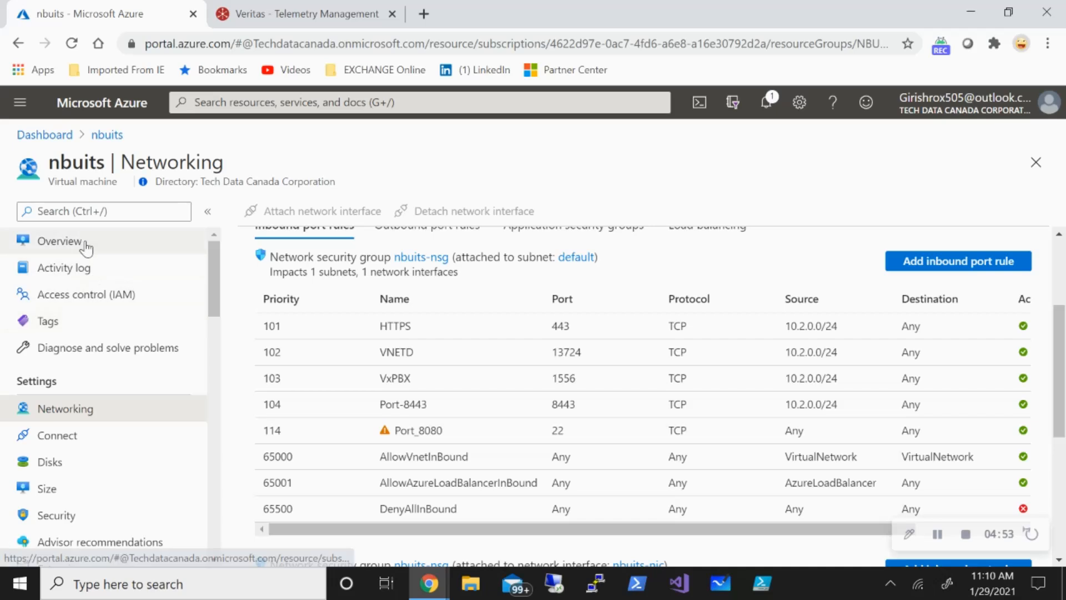
- Copy the nbuits virtual machine's public IP address 20.151.5.134 from its overview and paste it as the host name in PuTTY
{"action": "left_click", "coordinate": [158, 244]}
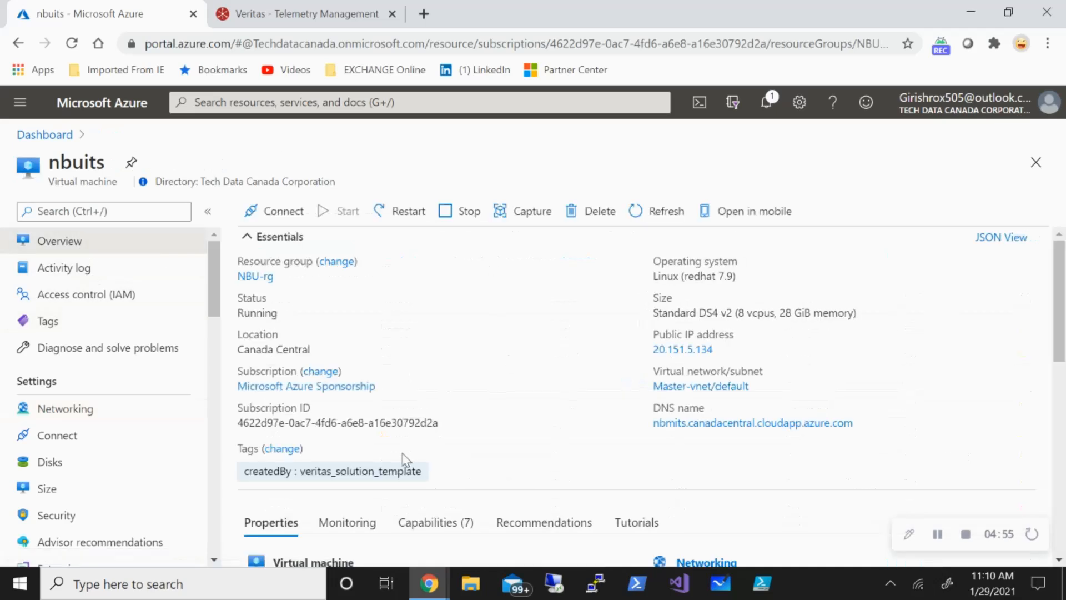
{"action": "left_click", "coordinate": [724, 350]}
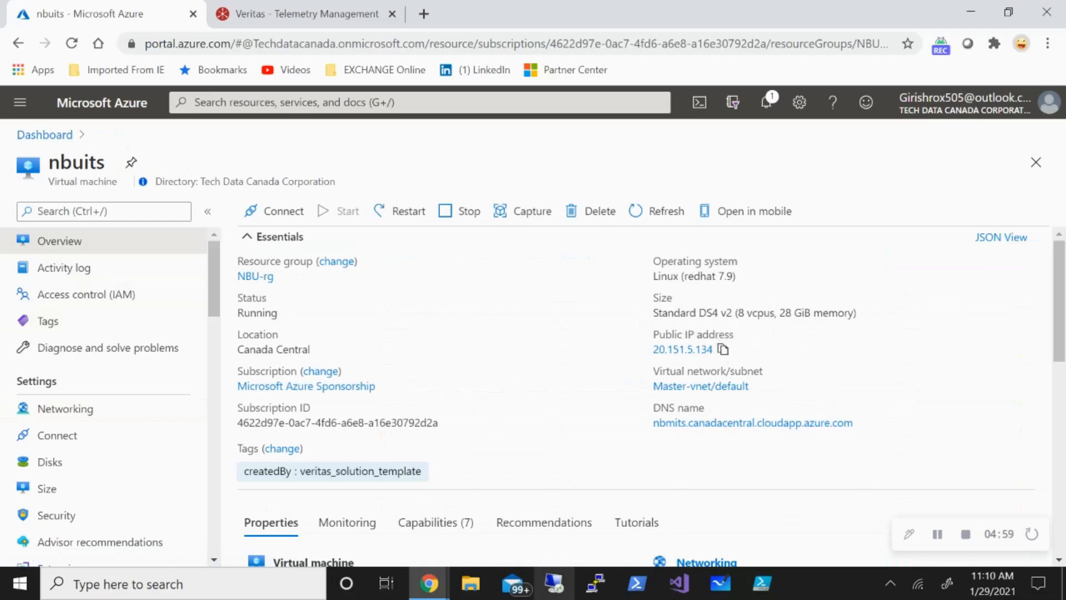
{"action": "left_click", "coordinate": [593, 590]}
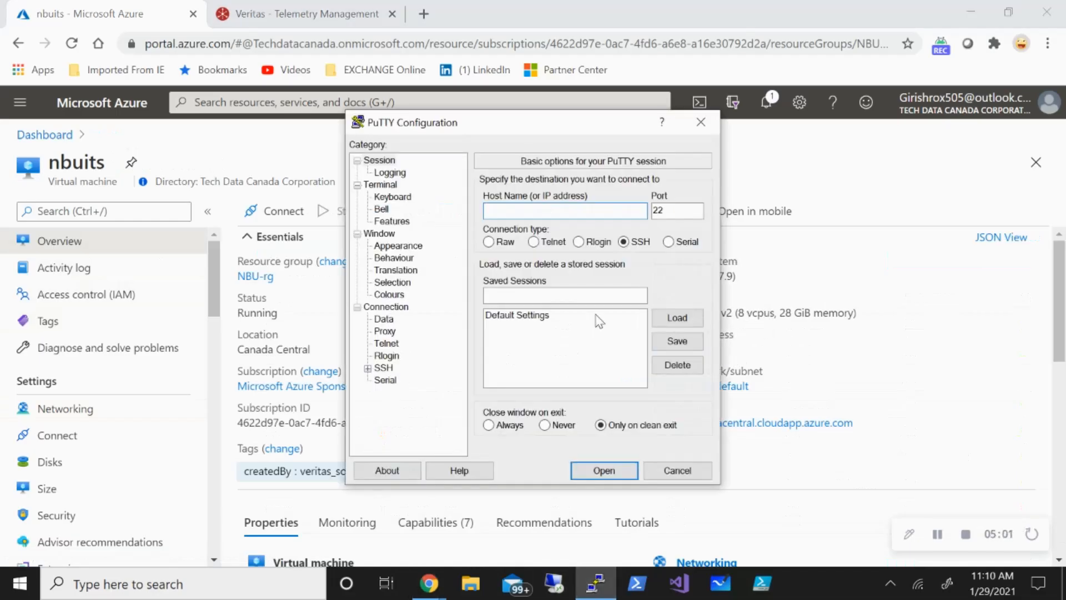
{"action": "right_click", "coordinate": [560, 213]}
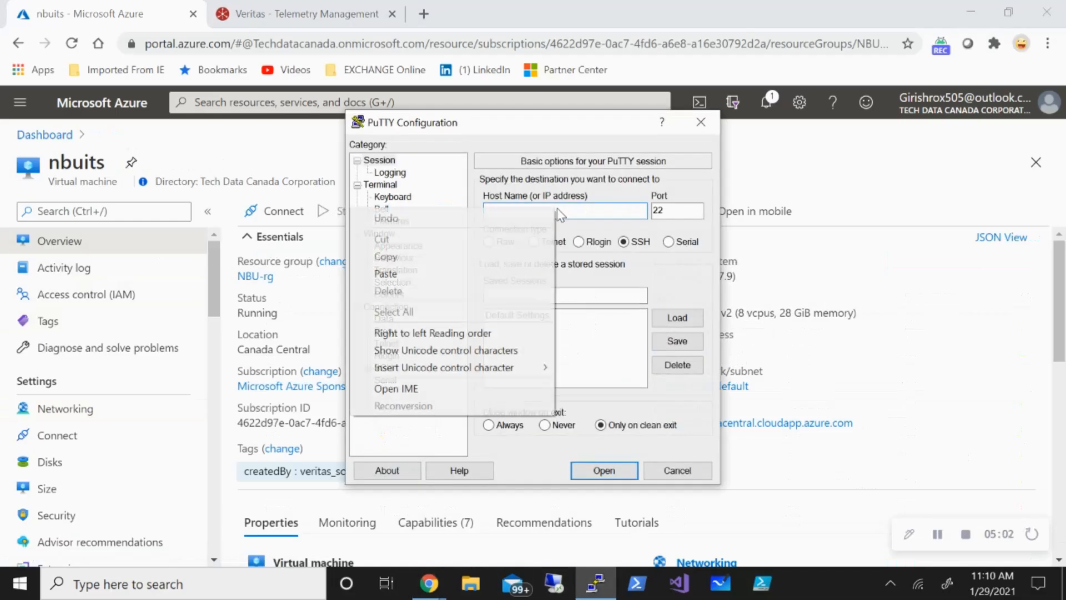
{"action": "left_click", "coordinate": [458, 271]}
{"action": "left_click", "coordinate": [998, 368]}
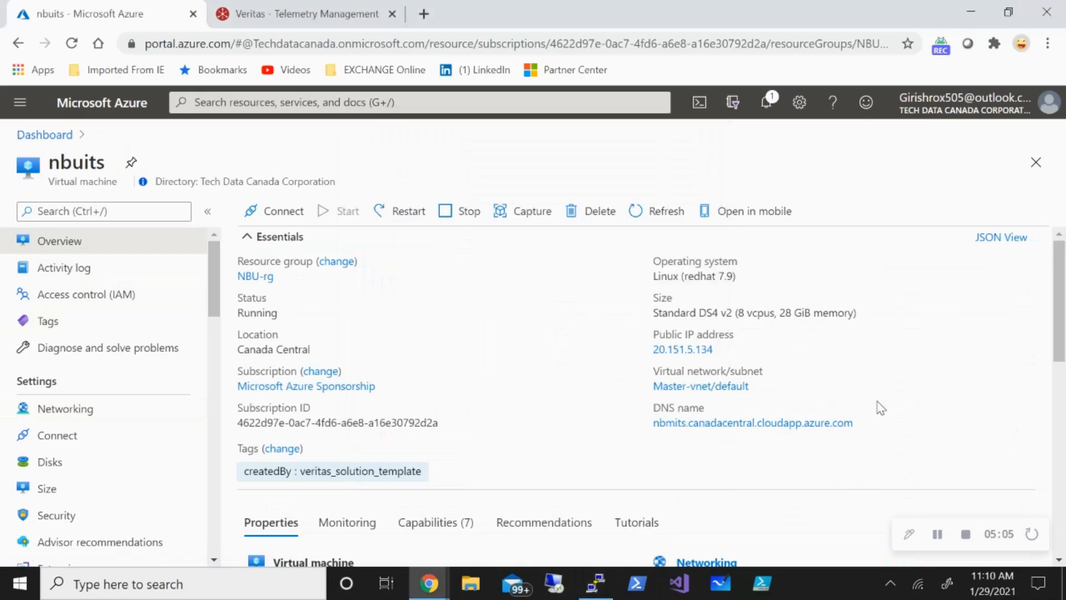
{"action": "left_click", "coordinate": [595, 583]}
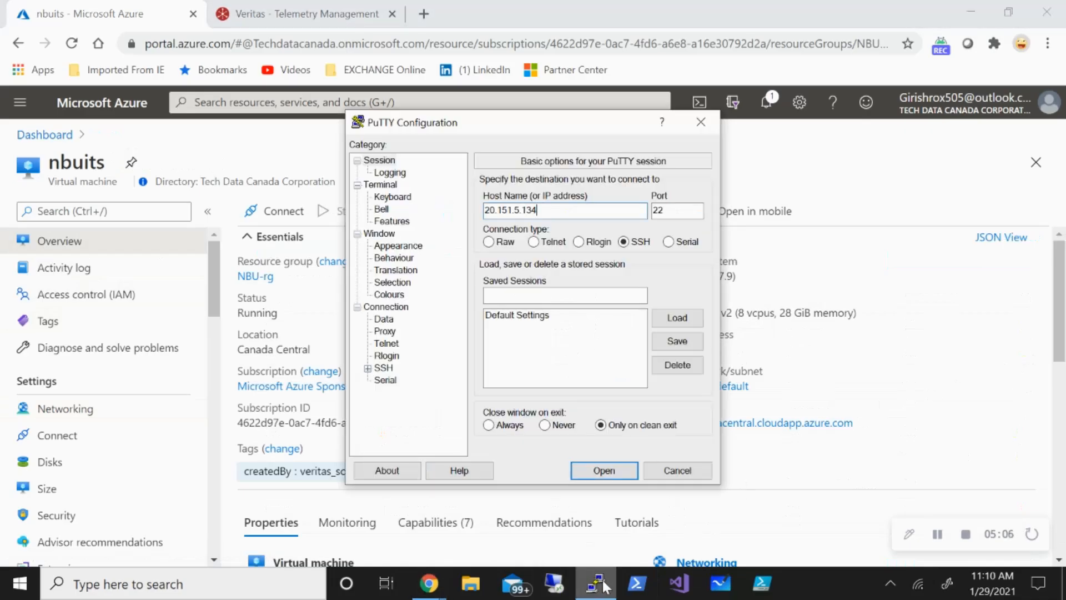
- Open the SSH session to the server, accept and cache its host key, and reposition the terminal window
{"action": "left_click", "coordinate": [604, 471]}
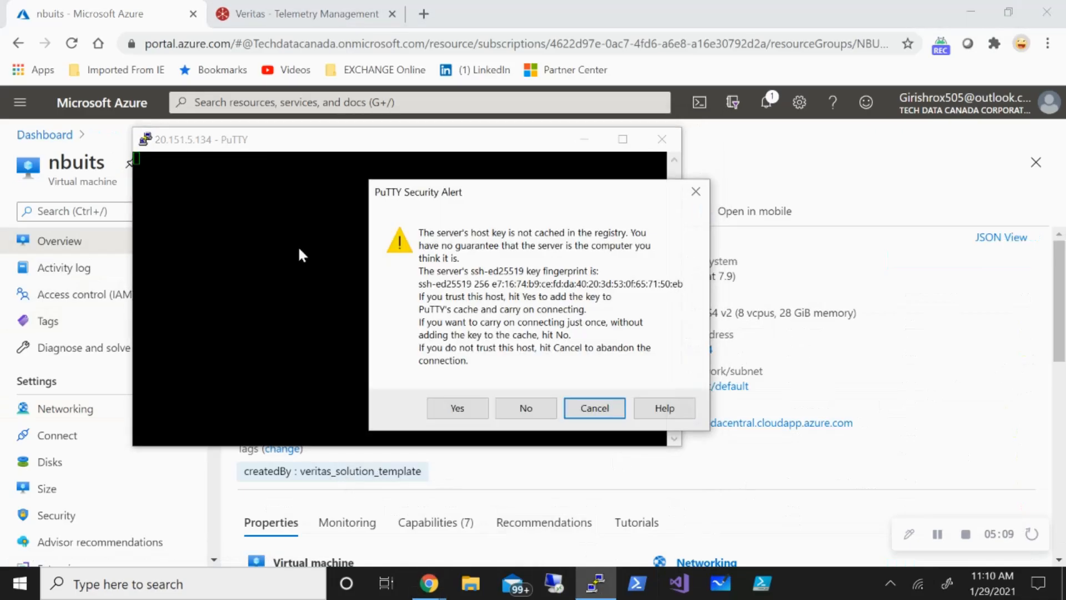
{"action": "left_click", "coordinate": [453, 408]}
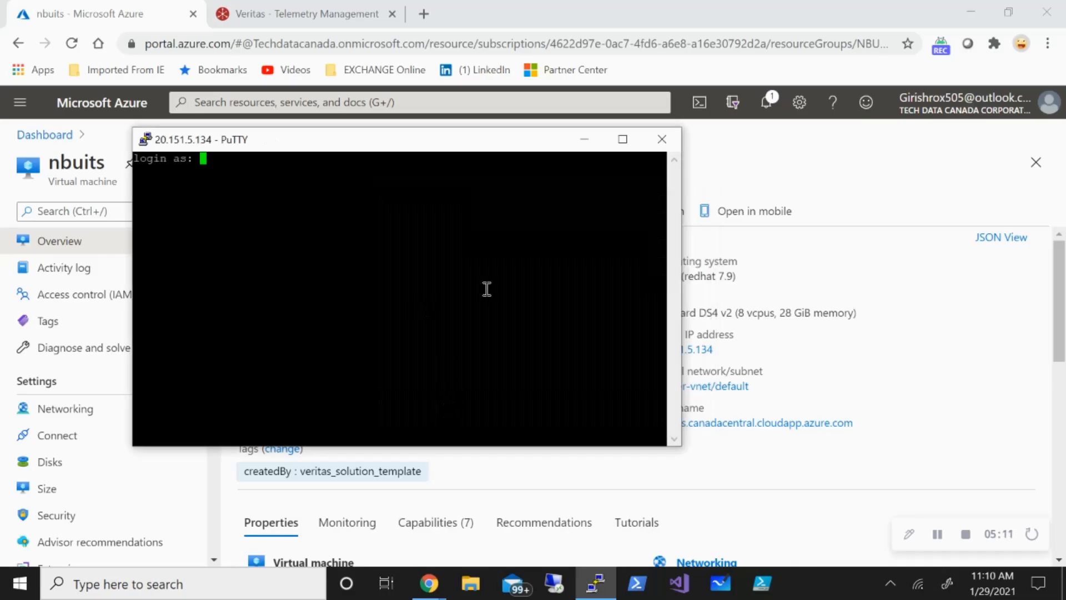
{"action": "left_click_drag", "start_coordinate": [453, 136], "coordinate": [515, 133]}
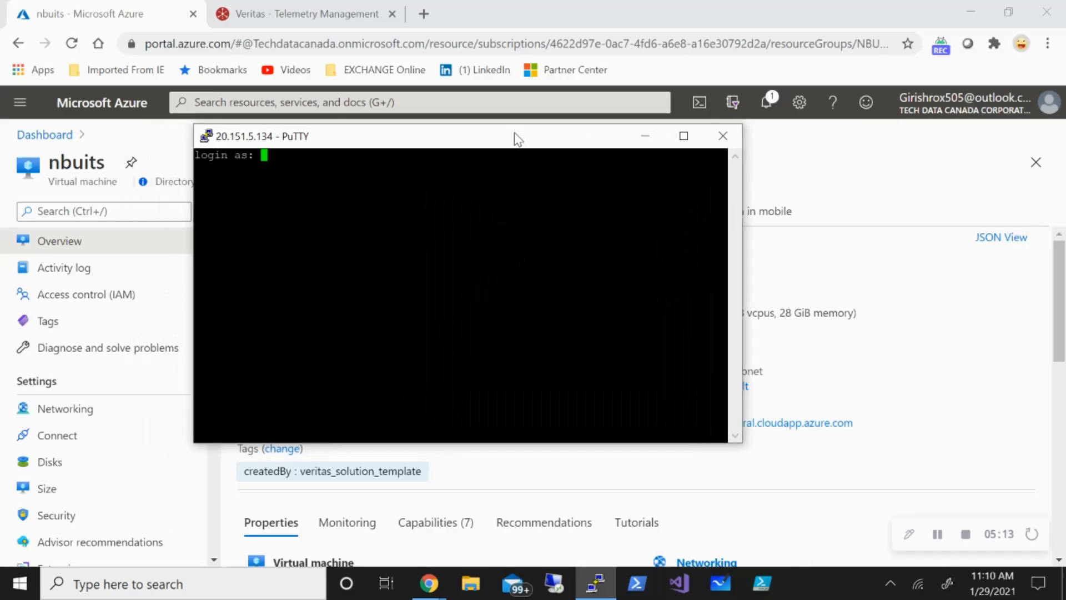
- Set the PuTTY terminal font to Courier New, bold, 14-point for the running session, apply it, and reposition the enlarged window
{"action": "right_click", "coordinate": [515, 134]}
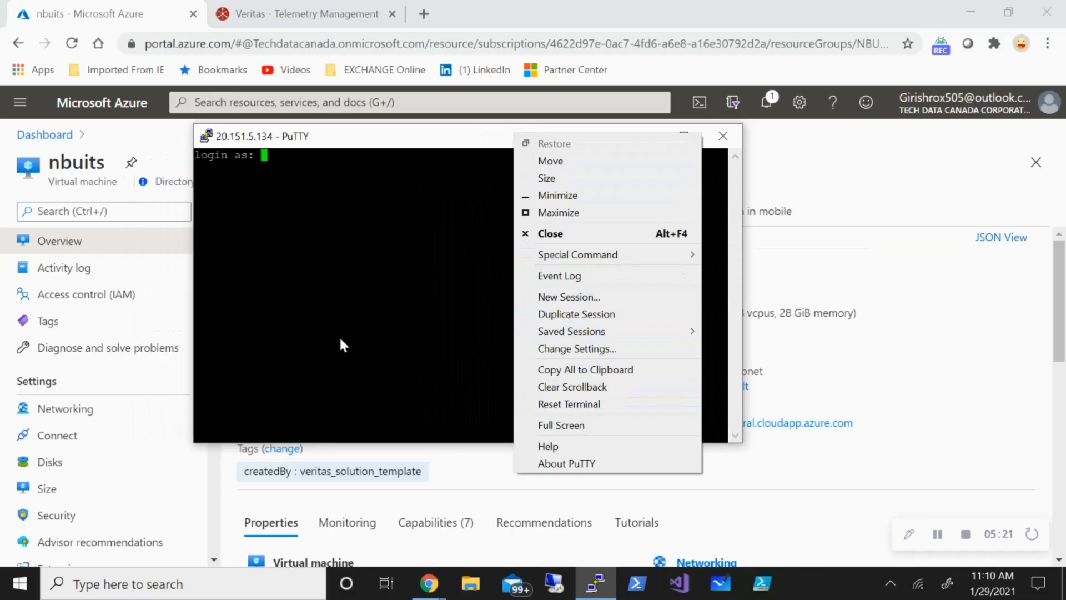
{"action": "left_click", "coordinate": [557, 349]}
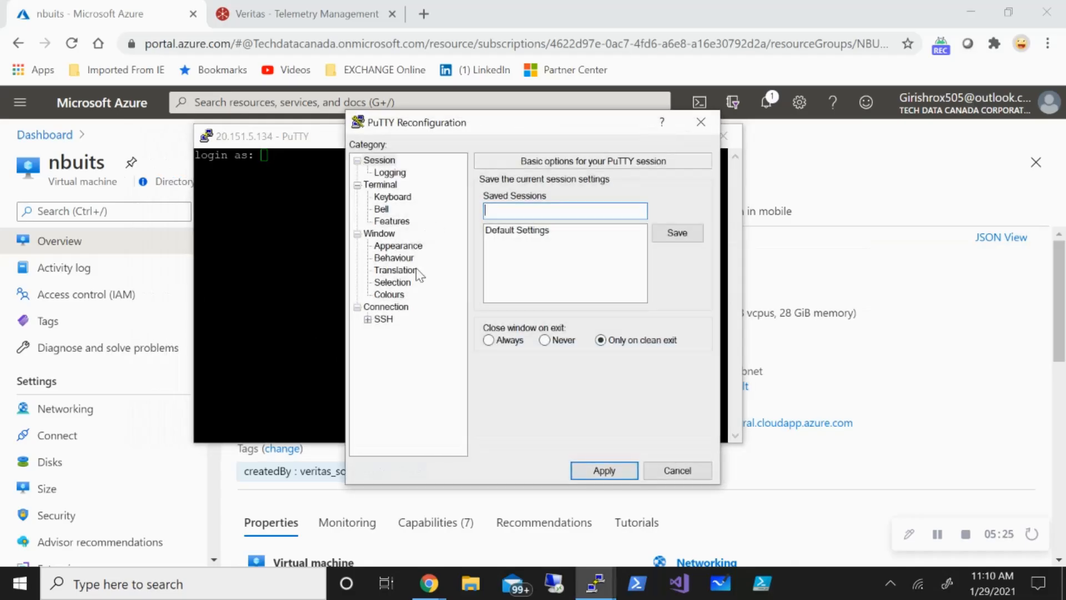
{"action": "left_click", "coordinate": [394, 247]}
{"action": "left_click", "coordinate": [676, 282]}
{"action": "left_click", "coordinate": [557, 234]}
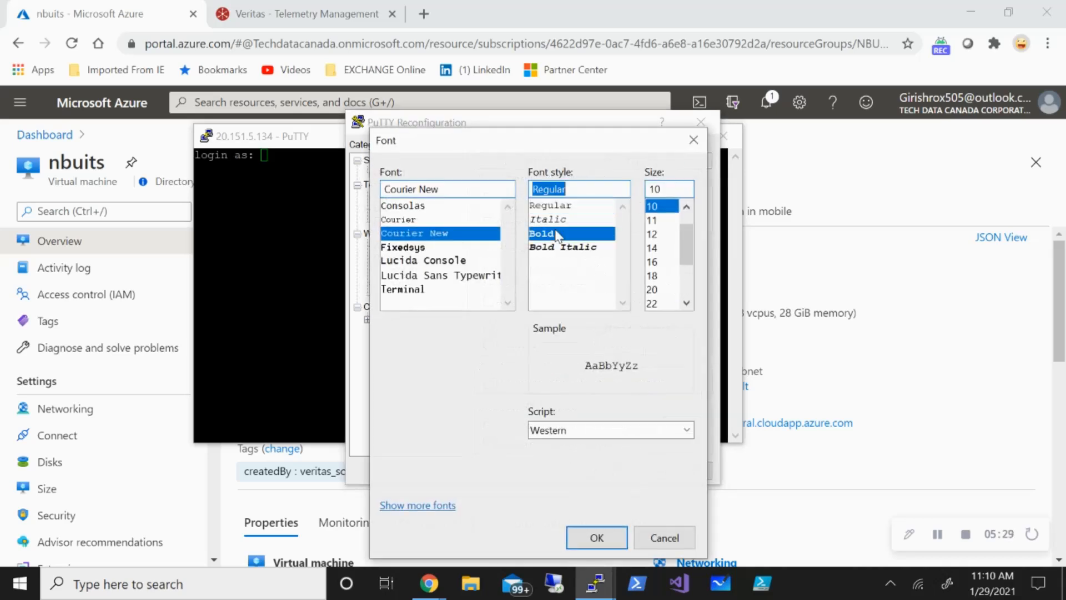
{"action": "left_click", "coordinate": [656, 248]}
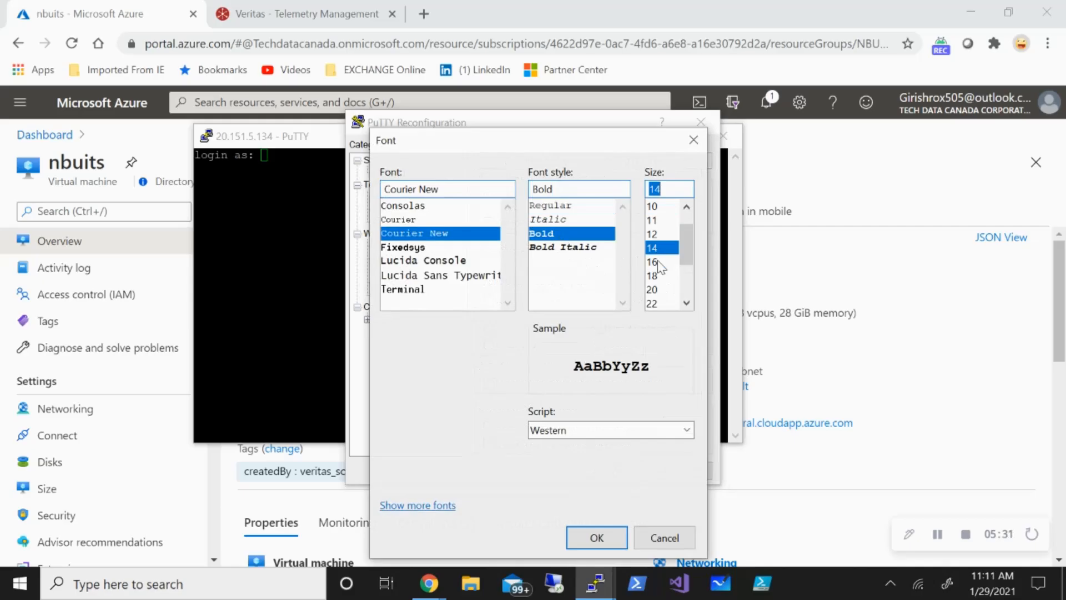
{"action": "left_click", "coordinate": [593, 537]}
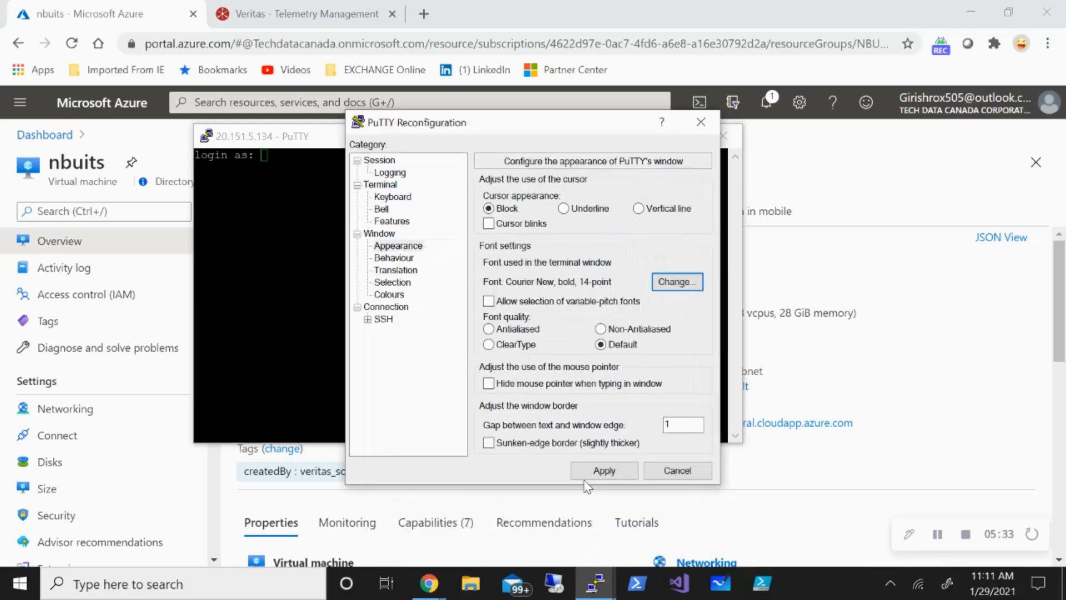
{"action": "left_click", "coordinate": [604, 470]}
{"action": "left_click_drag", "start_coordinate": [706, 139], "coordinate": [678, 110]}
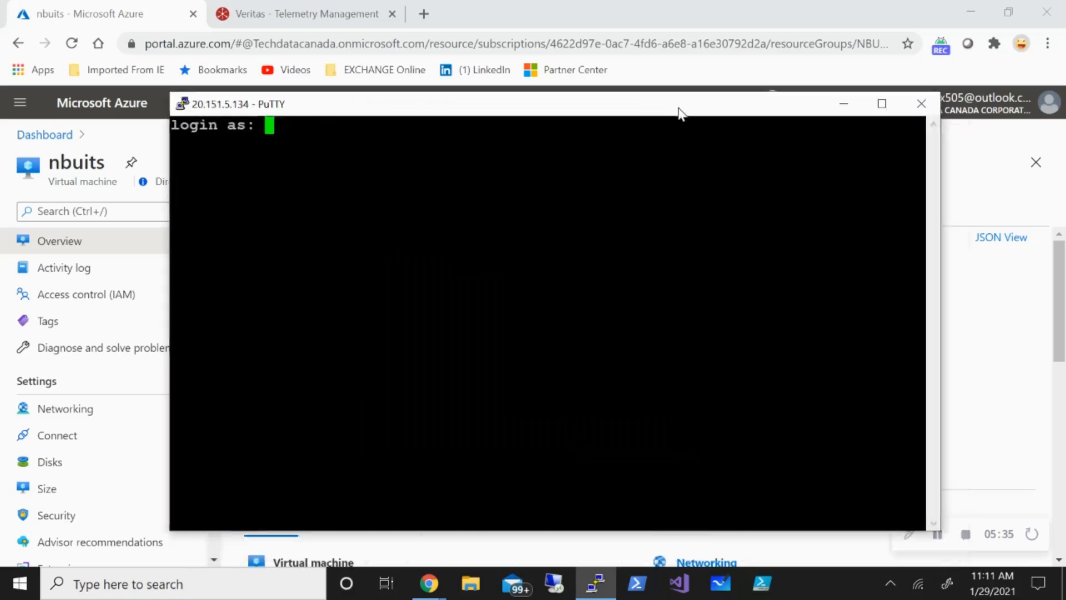
- Log in to the server with the administrator's user name and account password
{"action": "type", "text": "Girish"}
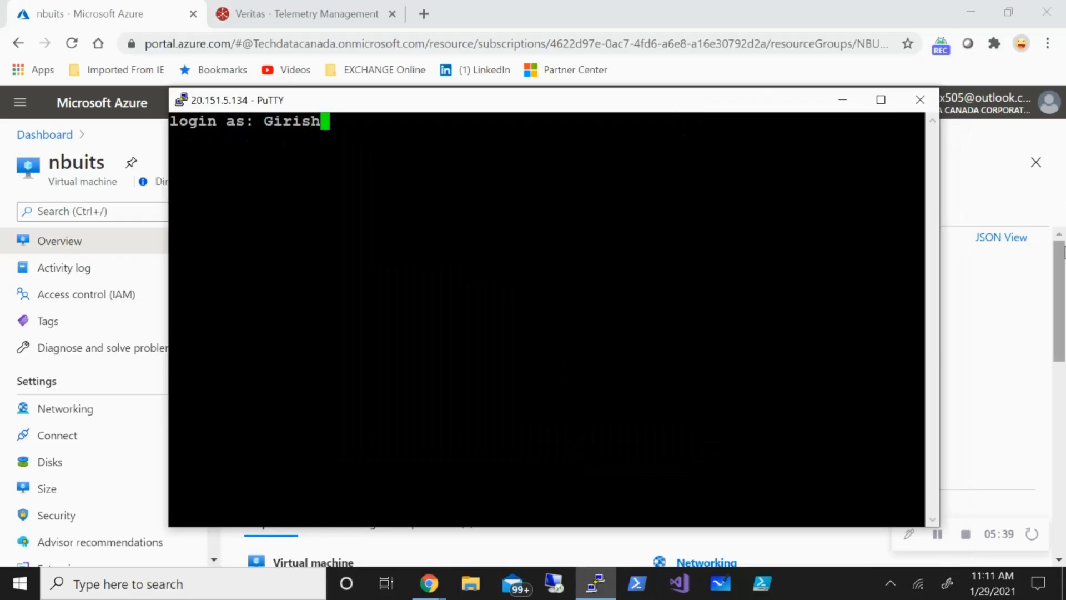
{"action": "key", "text": "Return"}
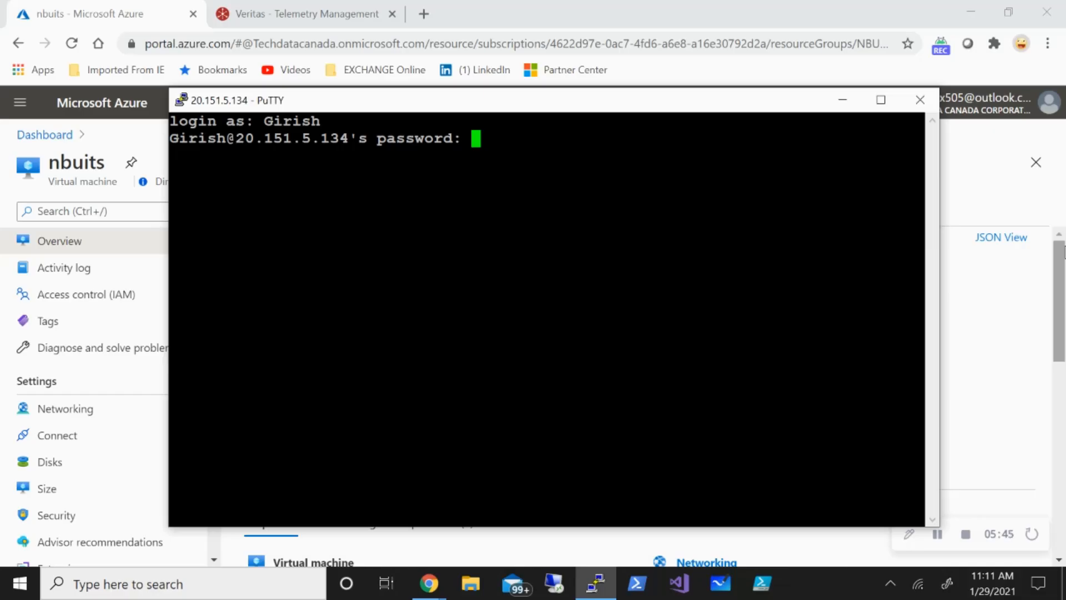
{"action": "key", "text": "Return"}
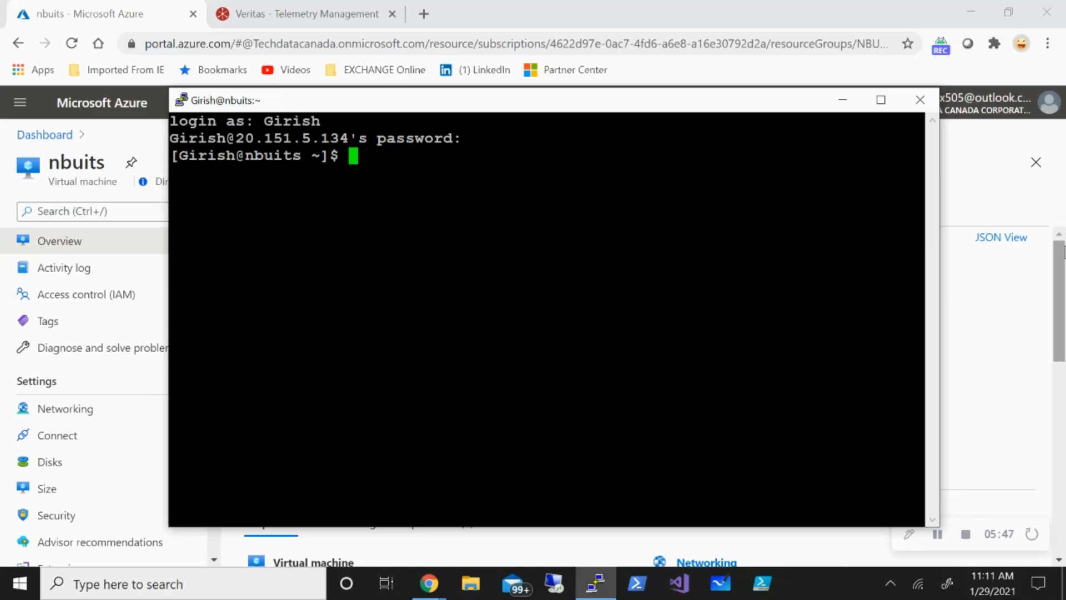
- Switch to the root account on the server with sudo su
{"action": "type", "text": "s"}
{"action": "type", "text": "udo"}
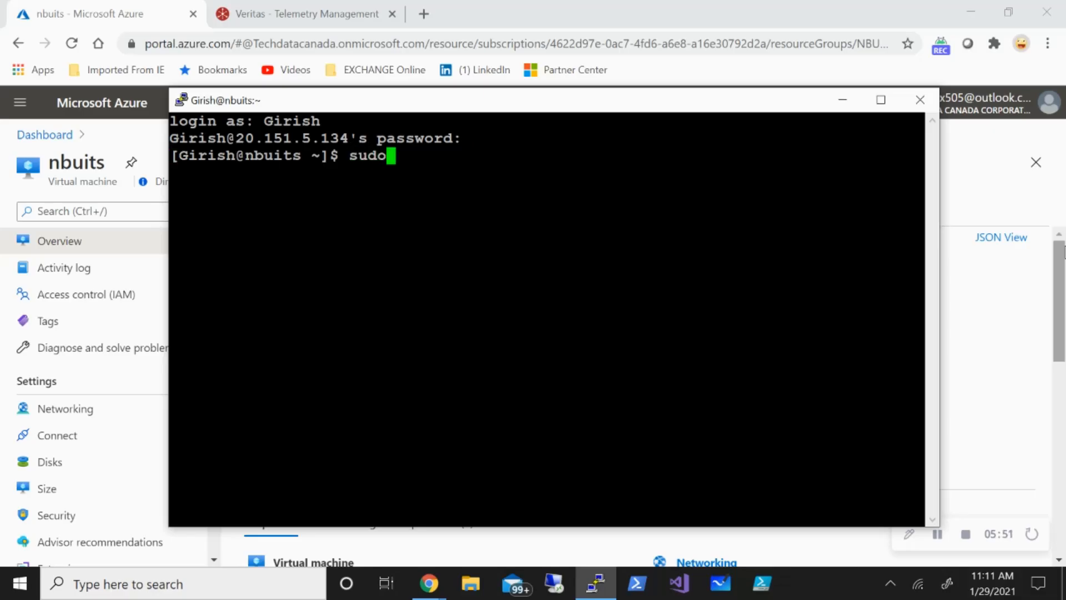
{"action": "type", "text": " su"}
{"action": "key", "text": "Return"}
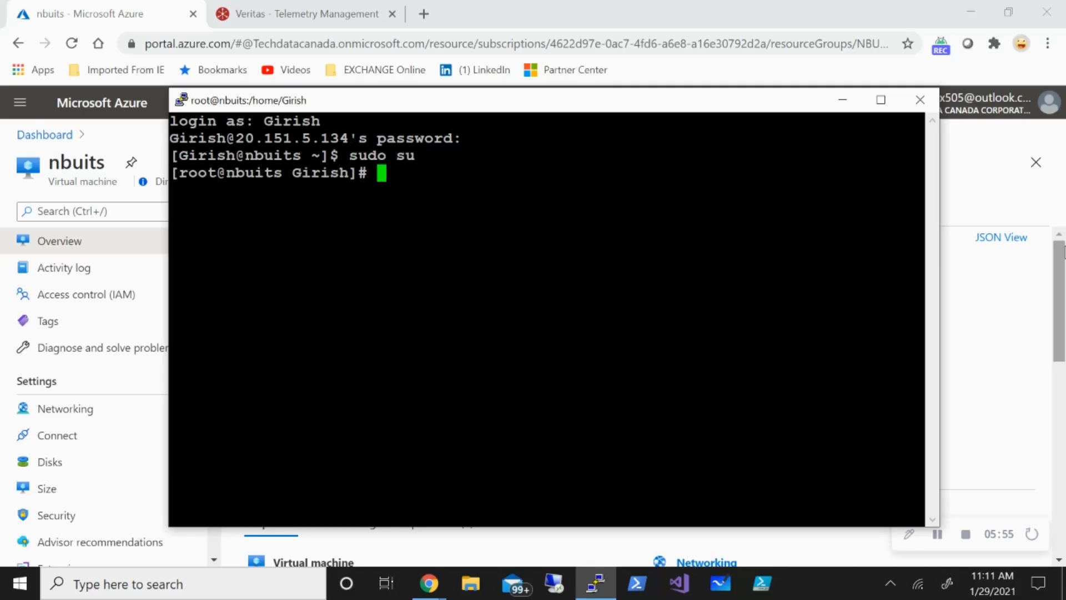
- Query the server's name with hostname and display the NetBackup version file with cat /usr/openv/netbackup/version
{"action": "type", "text": "hostname"}
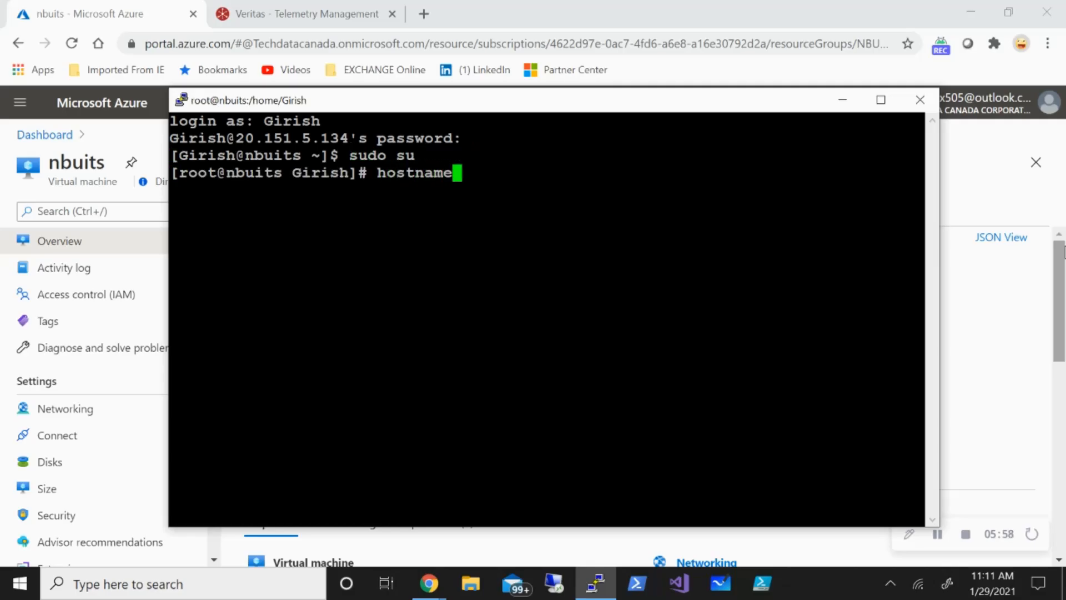
{"action": "key", "text": "Return"}
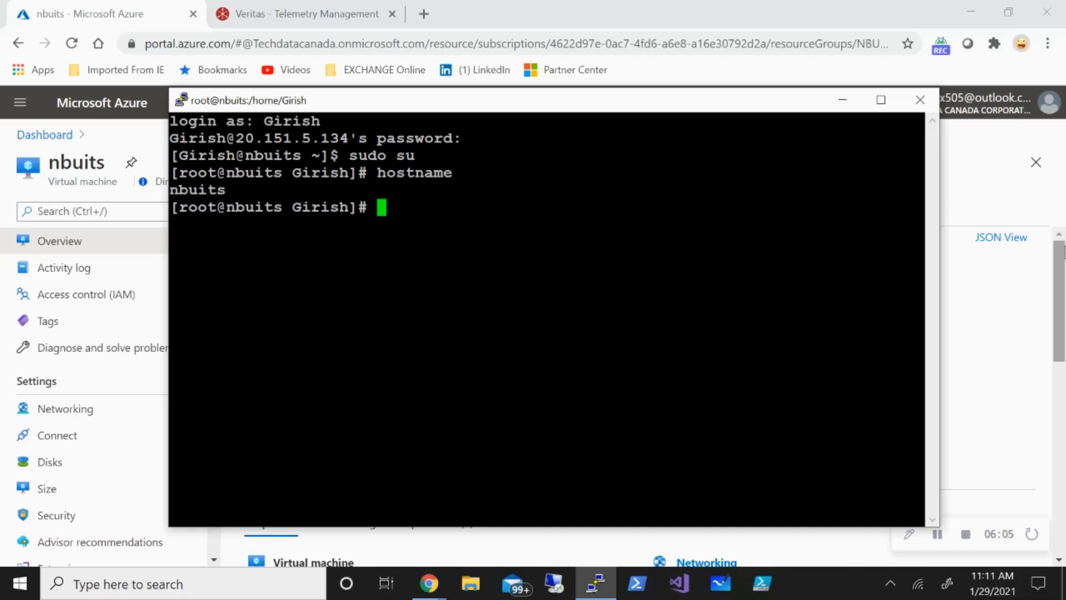
{"action": "type", "text": "cat /usr"}
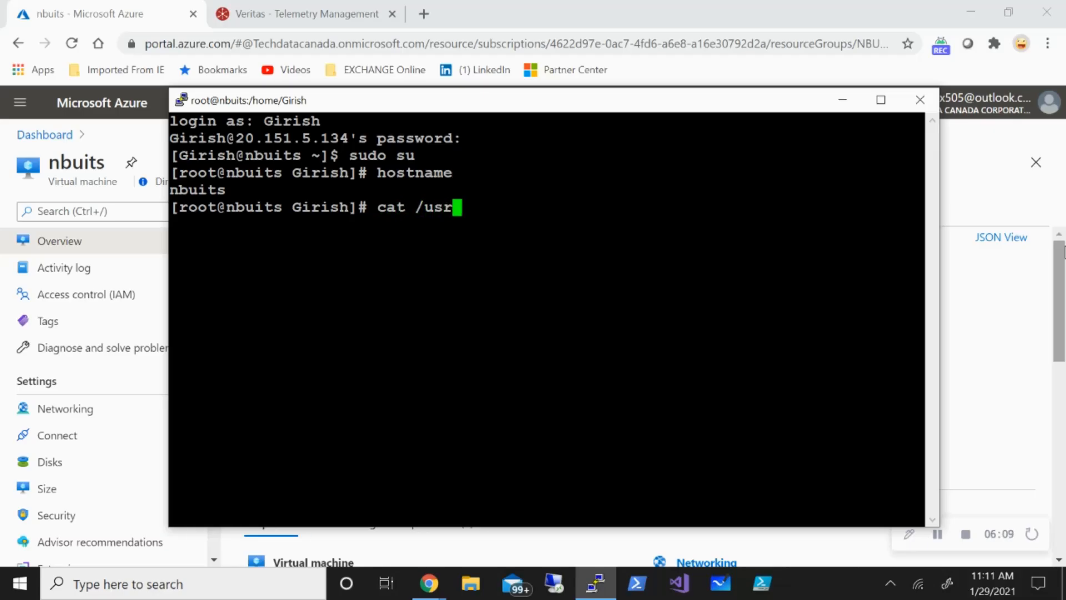
{"action": "type", "text": "/op"}
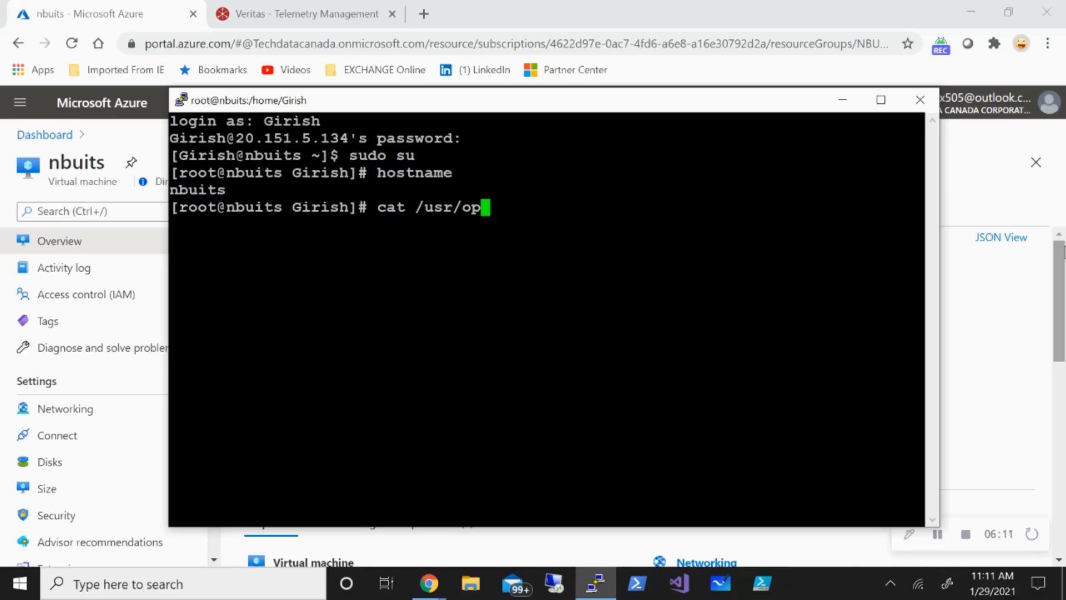
{"action": "type", "text": "env/net"}
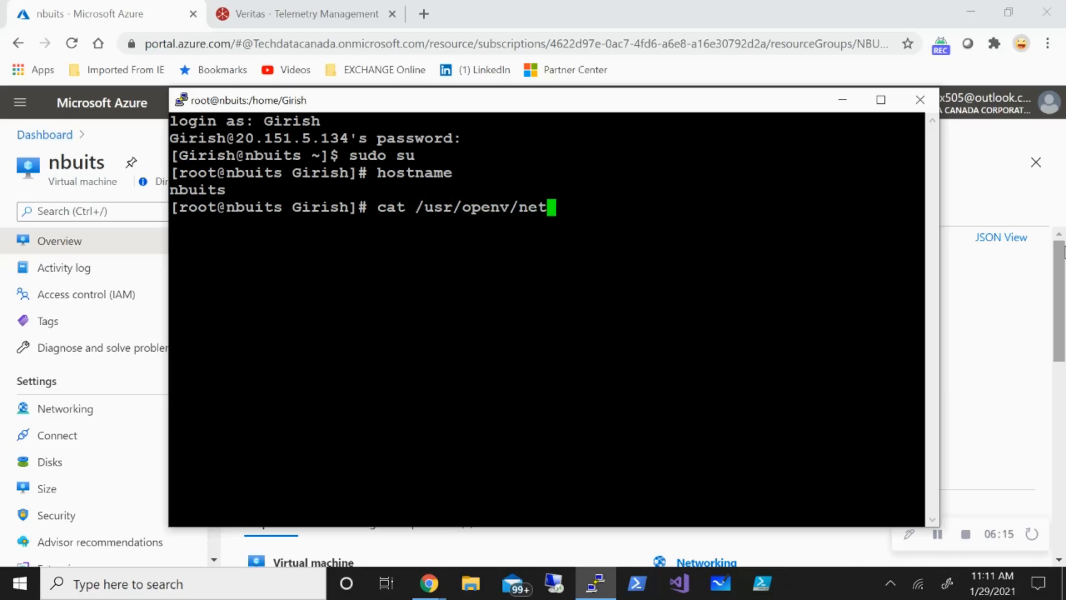
{"action": "type", "text": "back"}
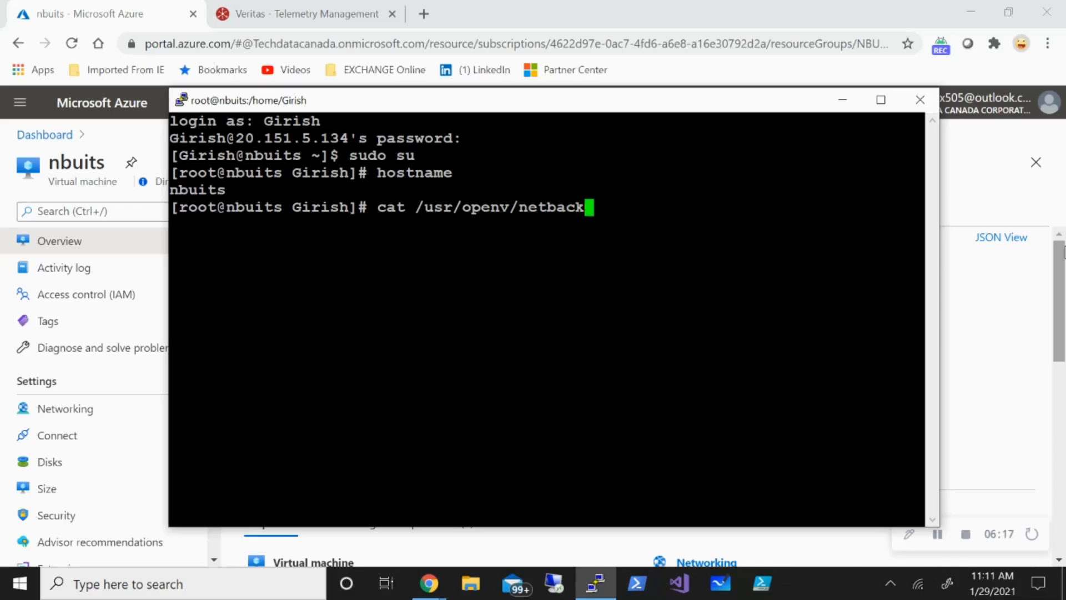
{"action": "type", "text": "up/version"}
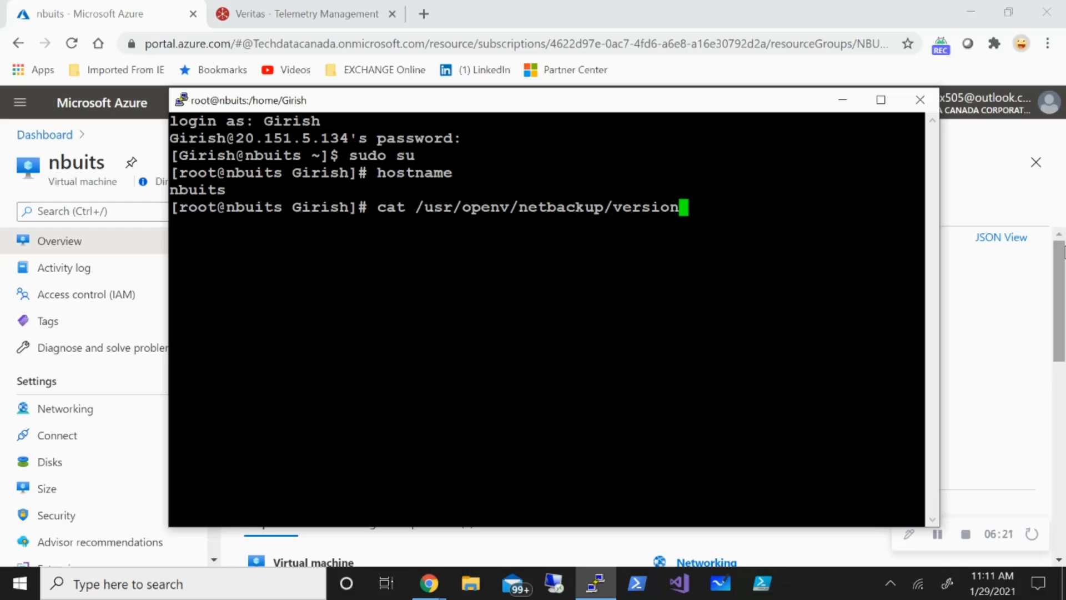
{"action": "key", "text": "Return"}
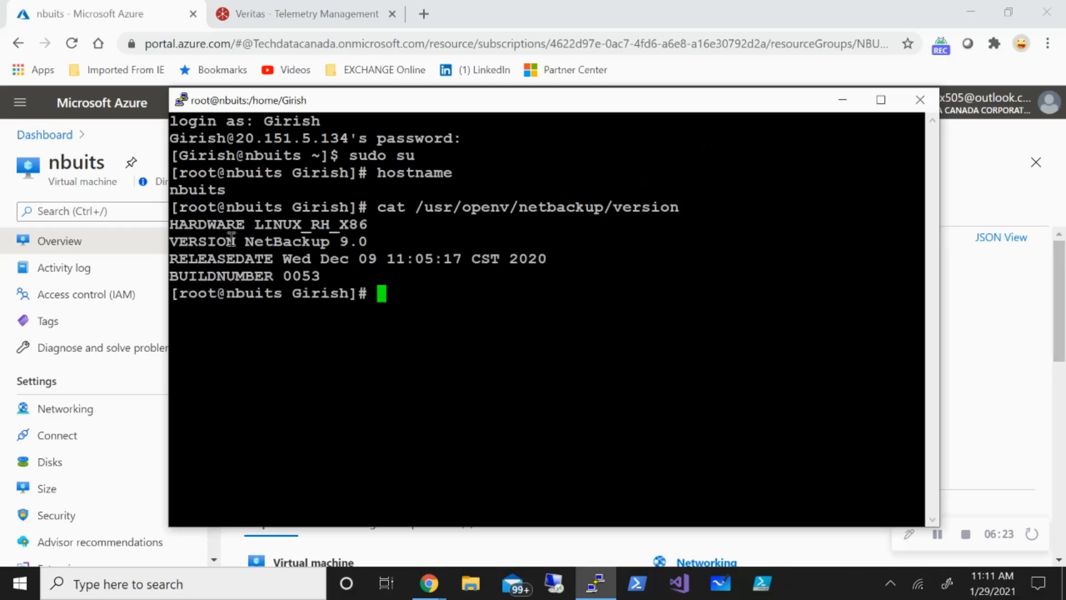